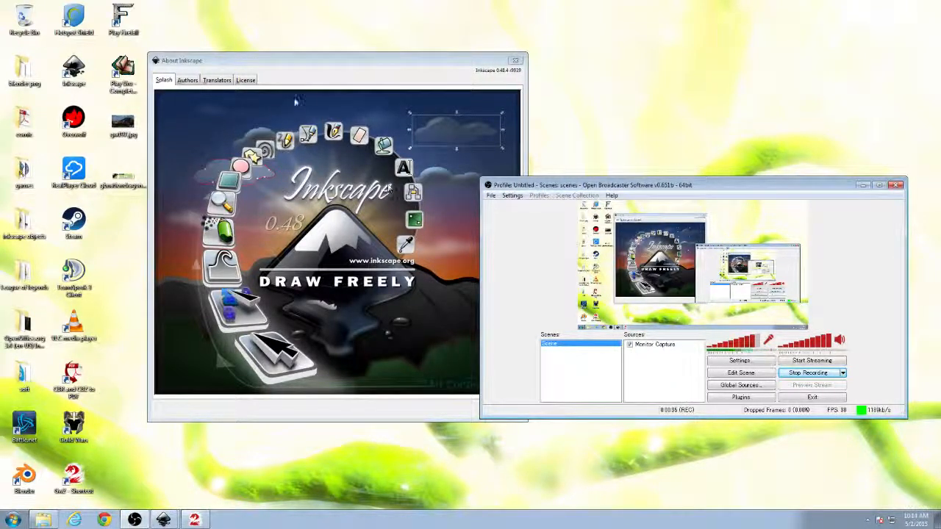
Step: Preview the game screenshot gw197.jpg in the viewer, then dismiss the About Inkscape dialog
{"action": "left_click_drag", "start_coordinate": [350, 68], "coordinate": [299, 93]}
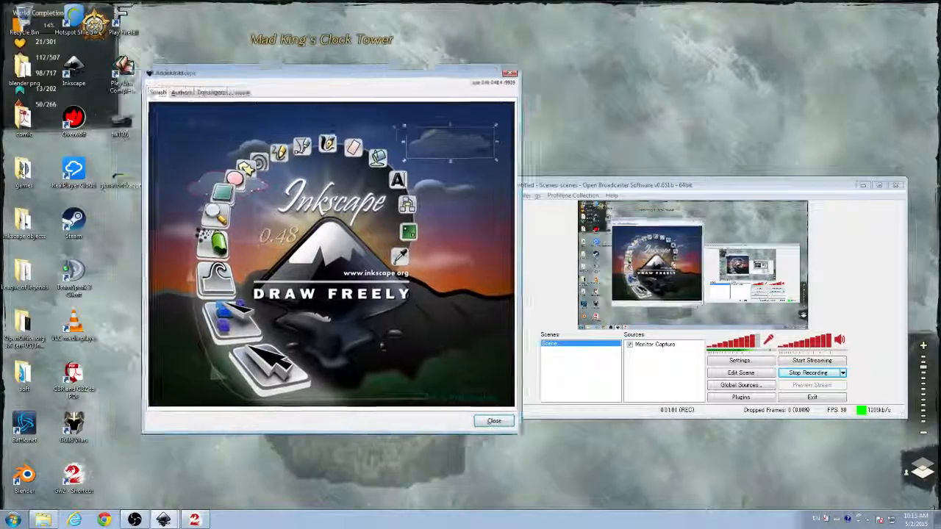
{"action": "left_click_drag", "start_coordinate": [316, 87], "coordinate": [378, 68]}
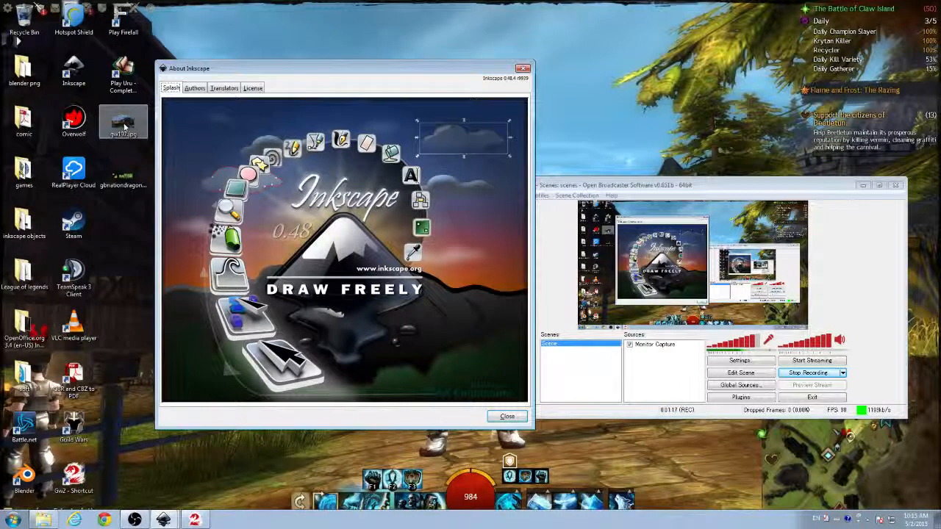
{"action": "double_click", "coordinate": [124, 127]}
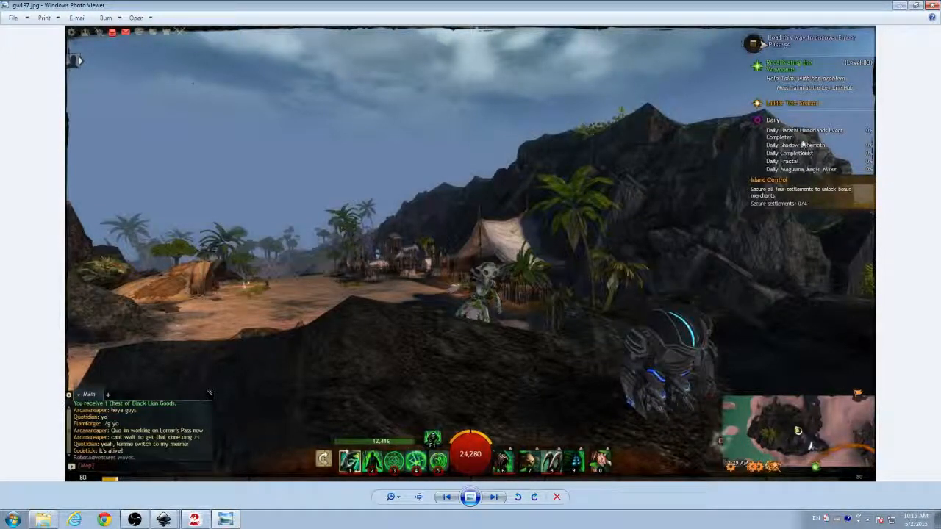
{"action": "left_click", "coordinate": [932, 6]}
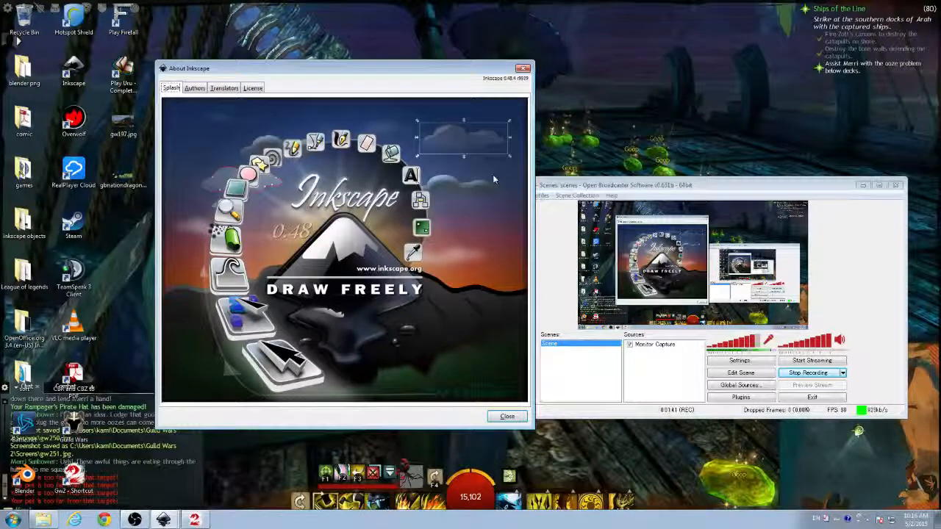
{"action": "left_click", "coordinate": [523, 69]}
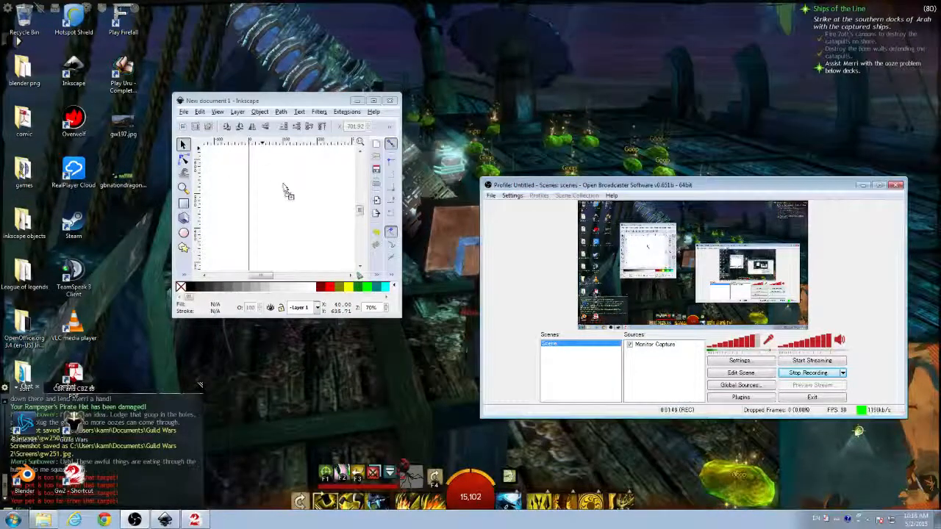
Step: Embed gw197.jpg in the document, maximize the window and position the image over the page
{"action": "left_click_drag", "start_coordinate": [287, 191], "coordinate": [289, 193]}
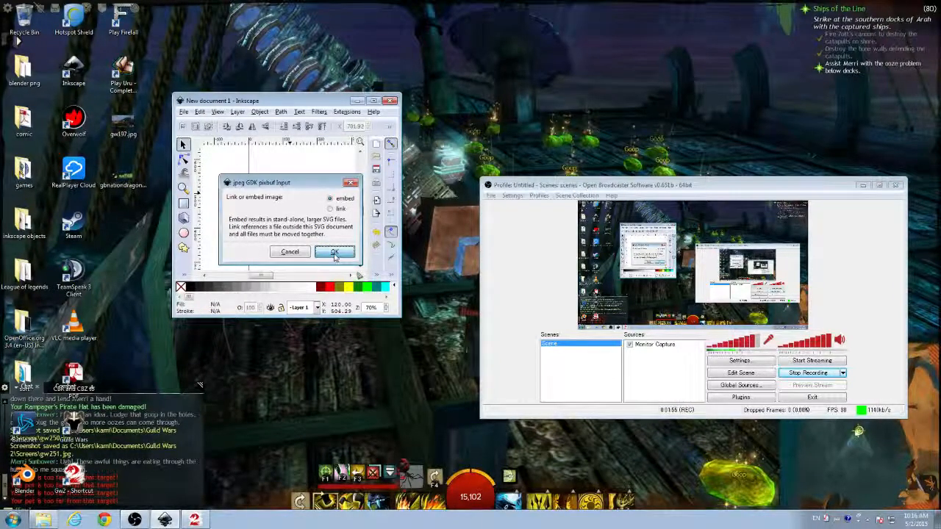
{"action": "left_click", "coordinate": [335, 254]}
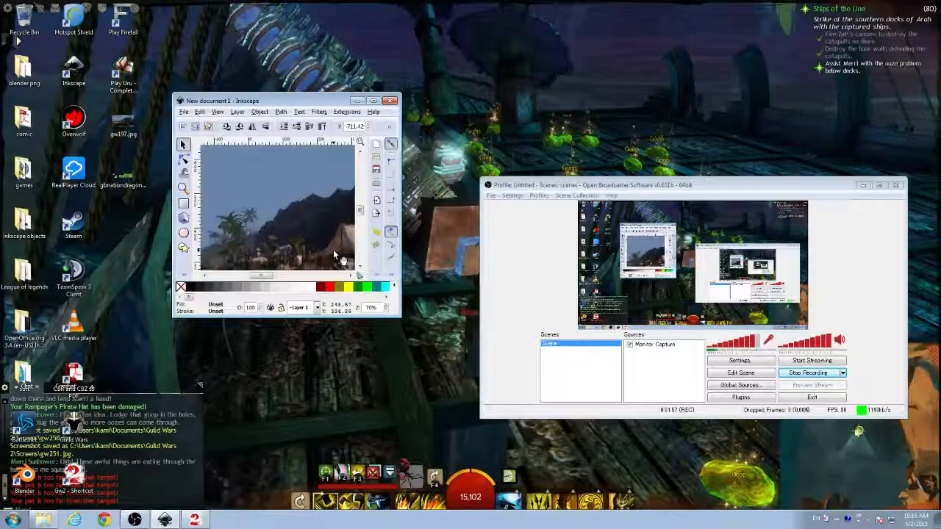
{"action": "double_click", "coordinate": [301, 101]}
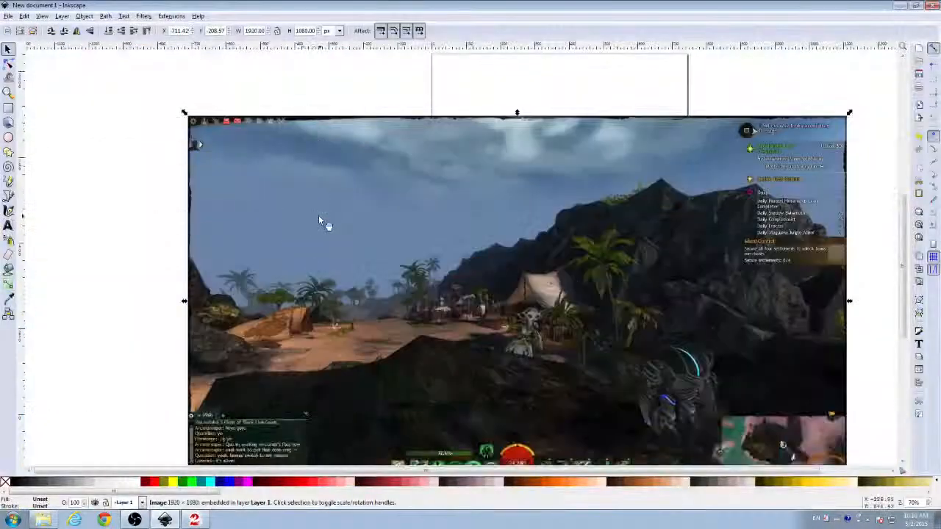
{"action": "left_click_drag", "start_coordinate": [406, 213], "coordinate": [396, 164]}
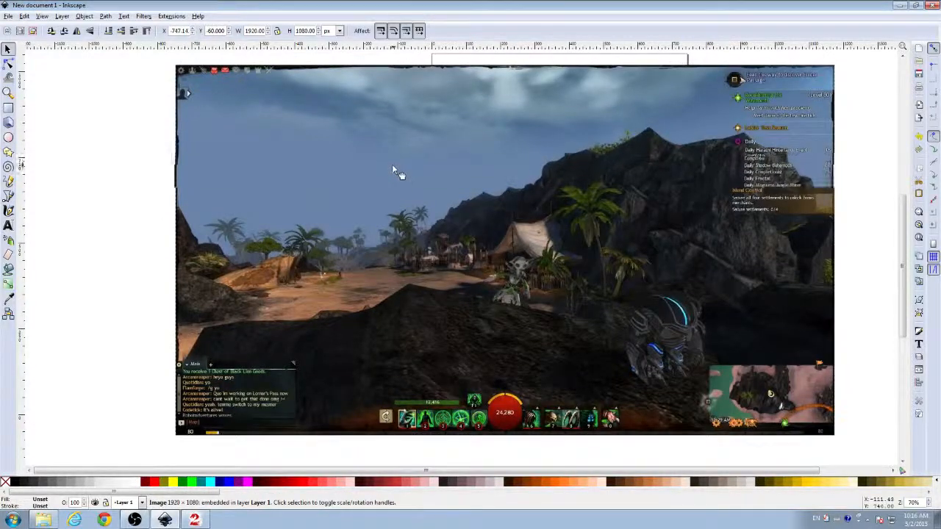
{"action": "left_click_drag", "start_coordinate": [396, 164], "coordinate": [391, 167]}
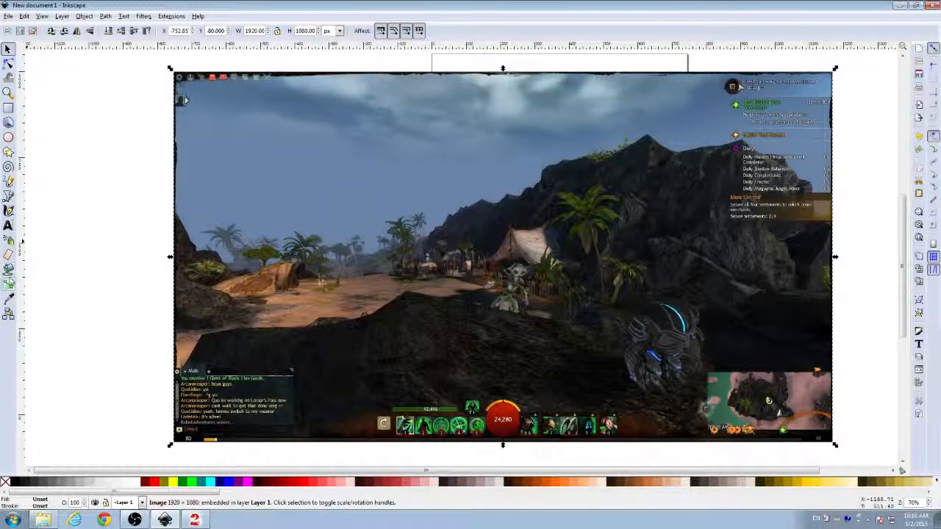
Step: Draw green rectangles over the chat area and the skill bar
{"action": "left_click", "coordinate": [8, 108]}
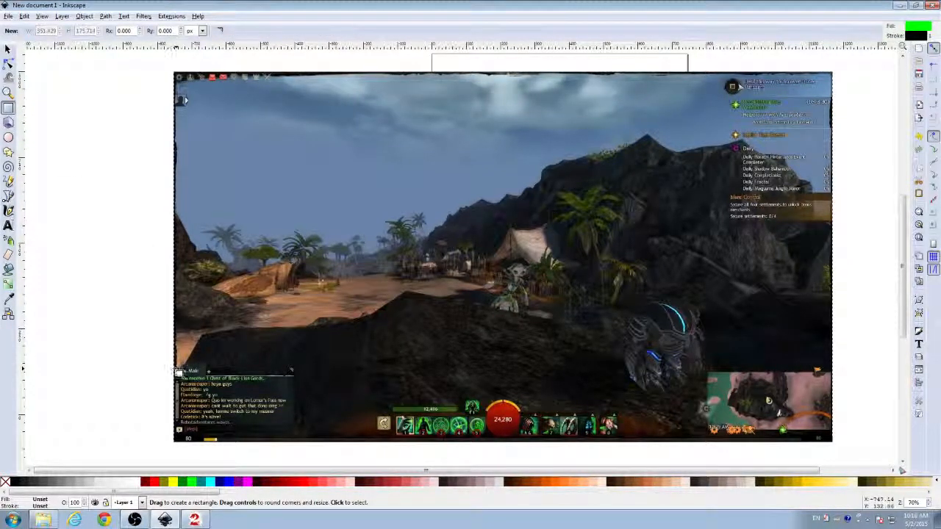
{"action": "left_click_drag", "start_coordinate": [177, 369], "coordinate": [298, 434]}
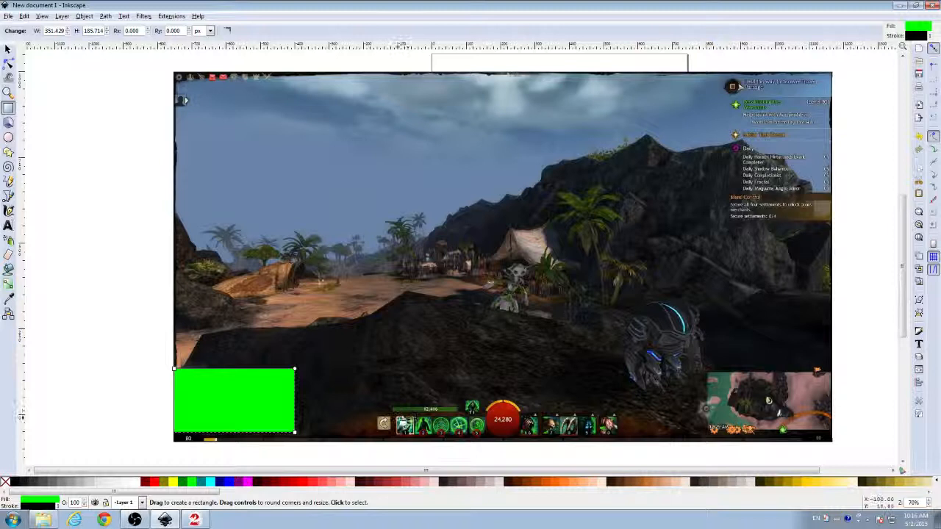
{"action": "left_click_drag", "start_coordinate": [397, 416], "coordinate": [623, 439]}
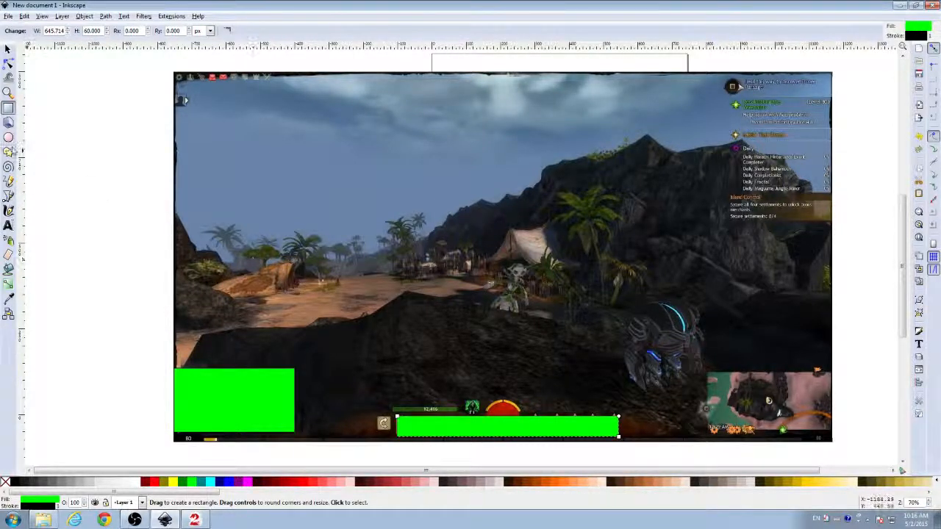
Step: Draw a green circle, move it onto the skill-bar box and merge both with Path > Union
{"action": "left_click", "coordinate": [9, 137]}
{"action": "left_click_drag", "start_coordinate": [478, 368], "coordinate": [524, 409]}
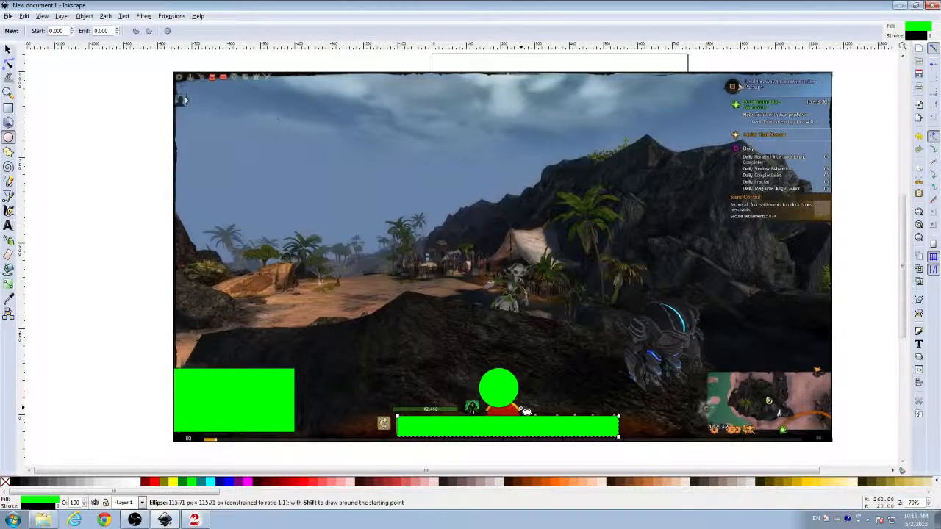
{"action": "left_click", "coordinate": [9, 49]}
{"action": "left_click_drag", "start_coordinate": [499, 387], "coordinate": [512, 421]}
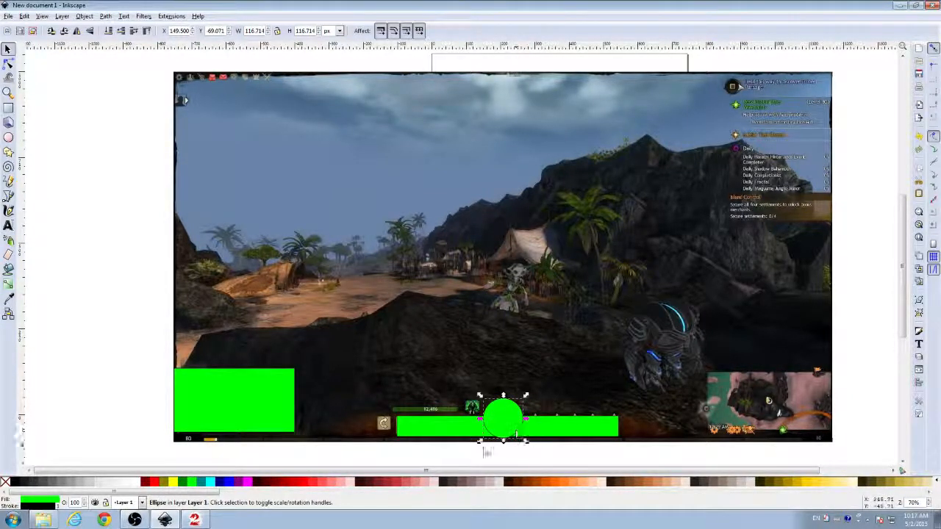
{"action": "left_click", "coordinate": [471, 430], "text": "shift"}
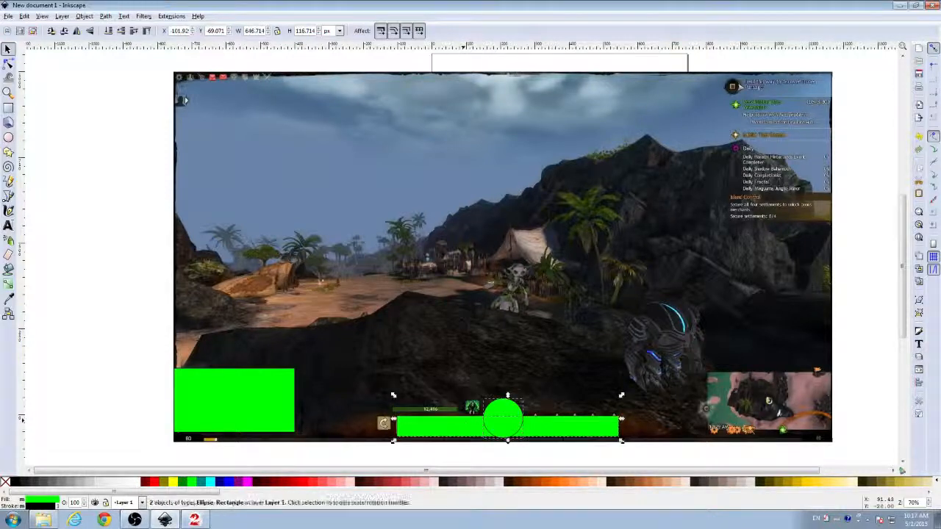
{"action": "left_click", "coordinate": [84, 16]}
{"action": "mouse_move", "coordinate": [105, 16]}
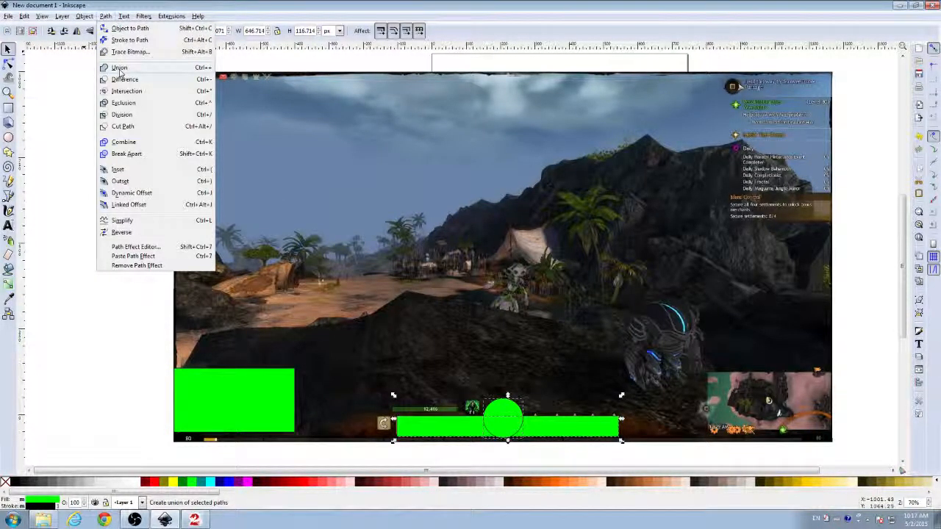
{"action": "left_click", "coordinate": [120, 68]}
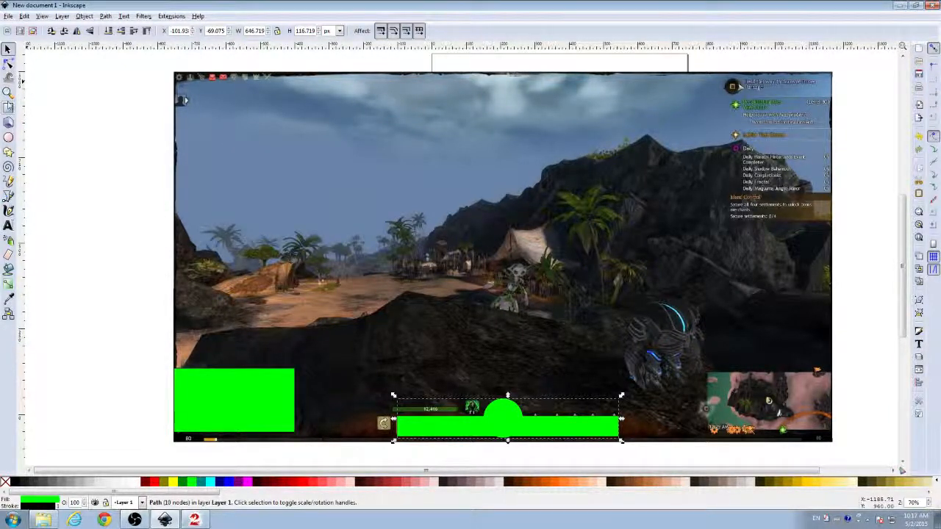
{"action": "left_click", "coordinate": [9, 198]}
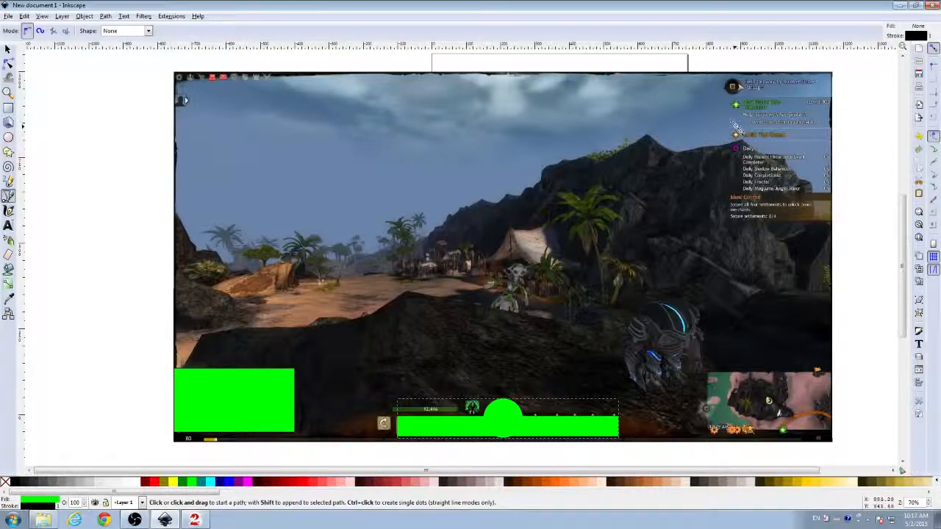
Step: Draw a closed bezier outline around the quest panel in the top-right
{"action": "left_click", "coordinate": [732, 103]}
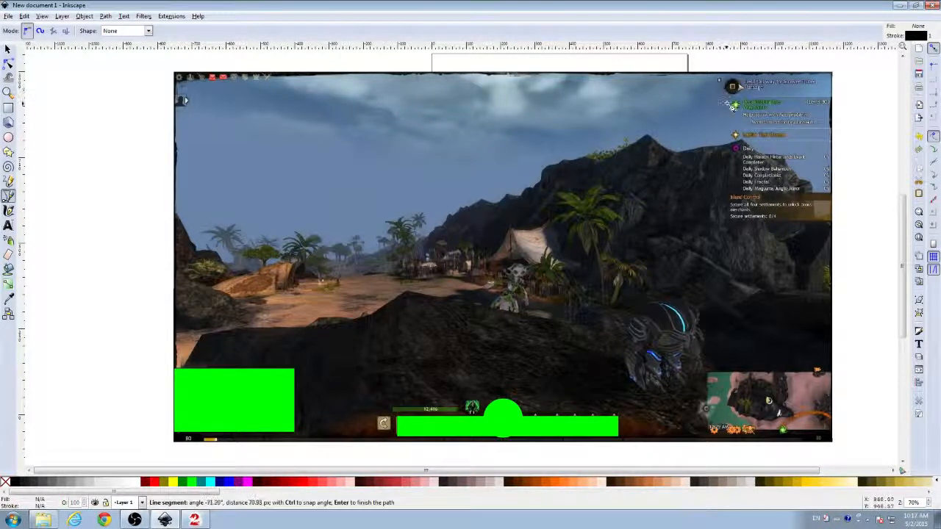
{"action": "left_click_drag", "start_coordinate": [734, 143], "coordinate": [729, 173]}
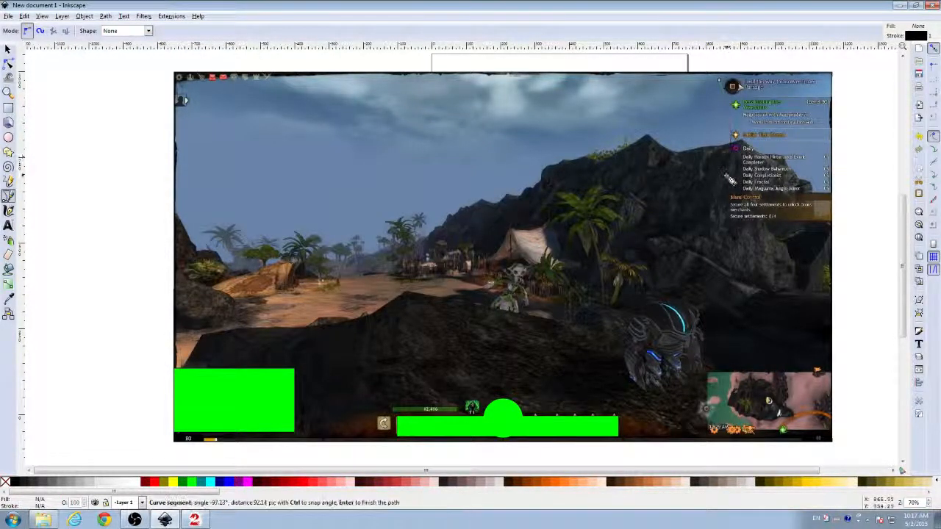
{"action": "left_click", "coordinate": [735, 222]}
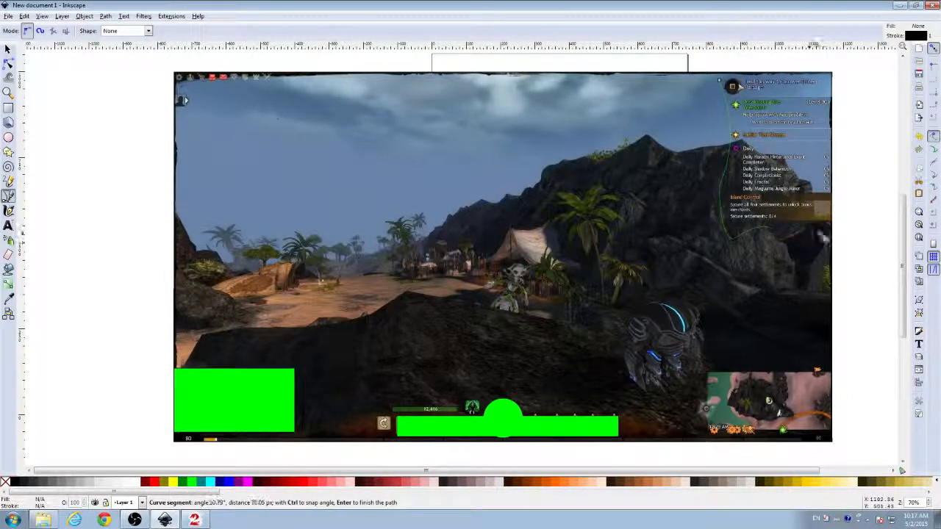
{"action": "left_click", "coordinate": [829, 103]}
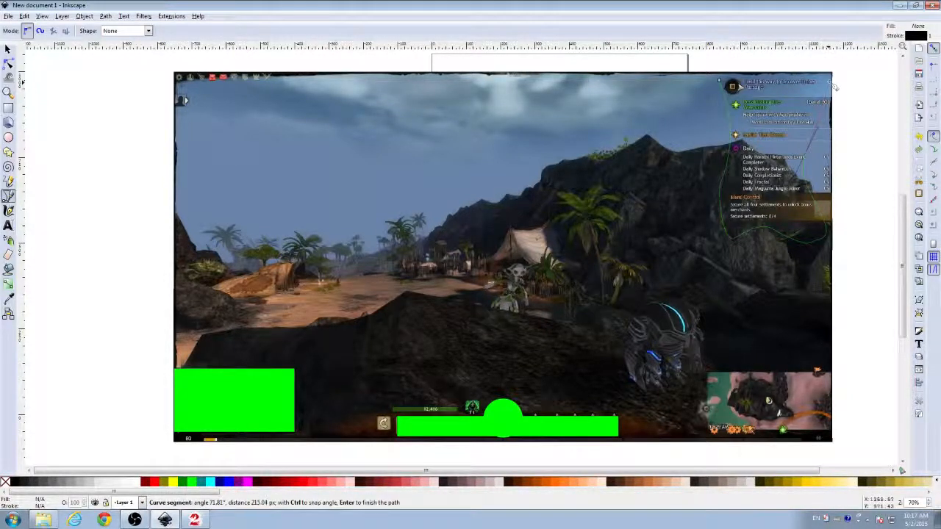
{"action": "left_click", "coordinate": [732, 87]}
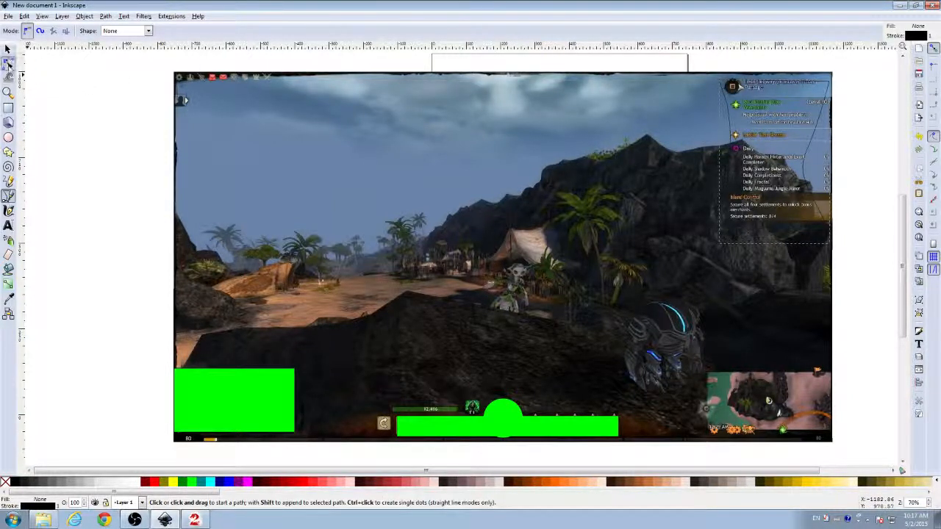
Step: Reshape the outline with the node editor and fill it with the Aqua swatch
{"action": "left_click", "coordinate": [9, 64]}
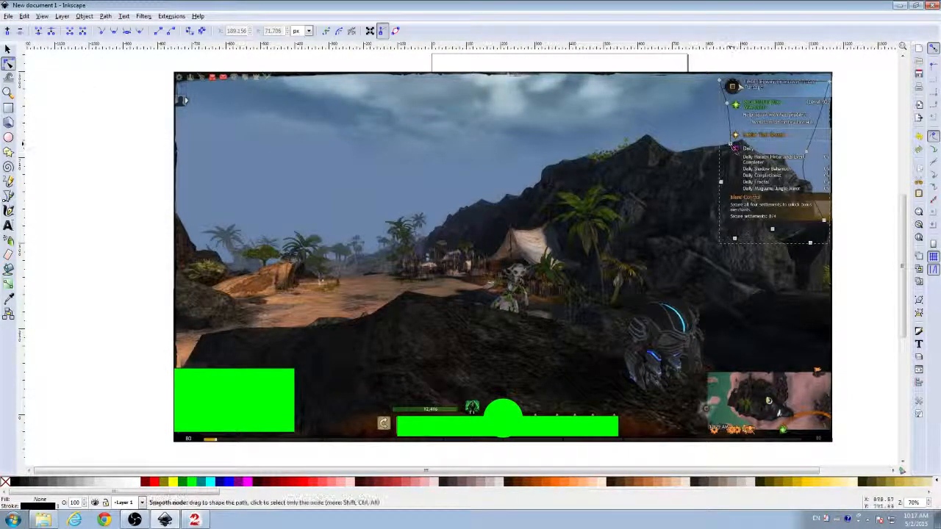
{"action": "left_click_drag", "start_coordinate": [732, 146], "coordinate": [692, 139]}
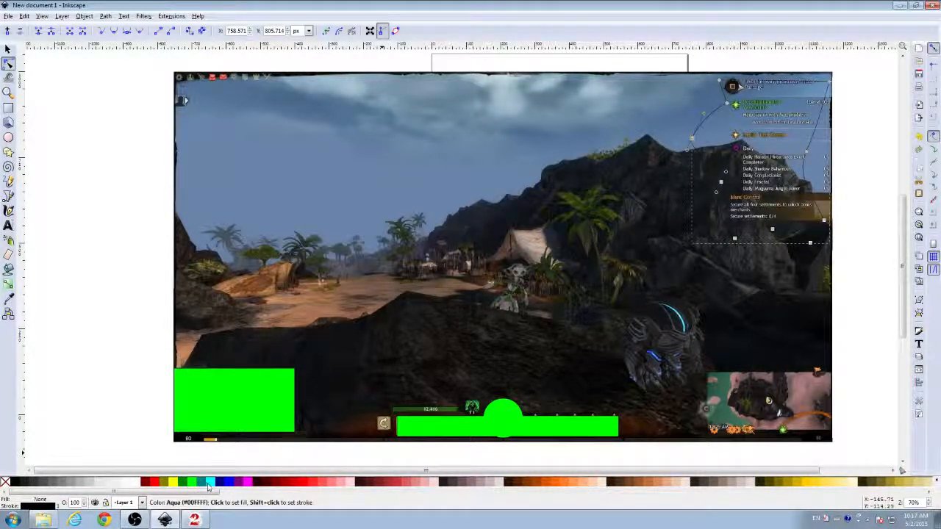
{"action": "left_click", "coordinate": [213, 483]}
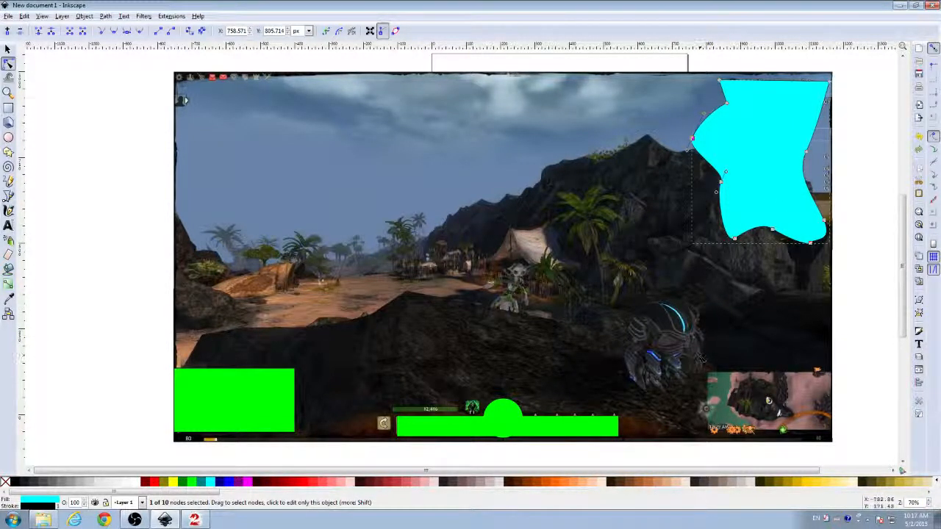
Step: Create a flowed text frame reading 'I AM ROBOT' on the green bar and enlarge it
{"action": "left_click", "coordinate": [9, 225]}
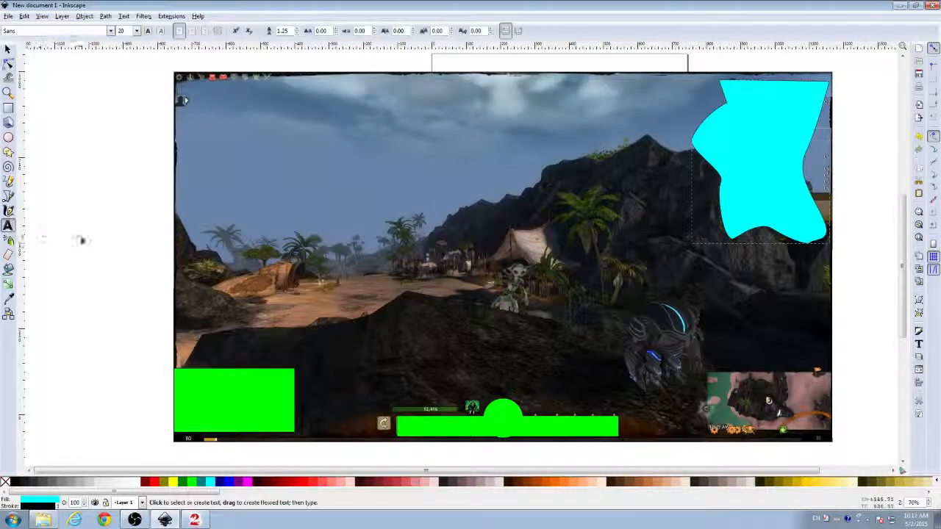
{"action": "mouse_move", "coordinate": [432, 425]}
{"action": "left_mouse_down"}
{"action": "mouse_move", "coordinate": [535, 433]}
{"action": "mouse_move", "coordinate": [483, 430]}
{"action": "left_mouse_up"}
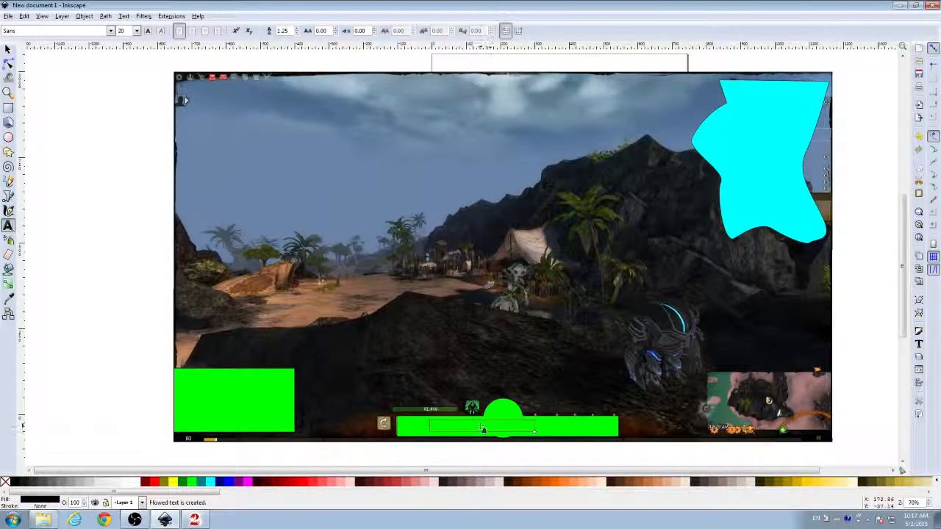
{"action": "type", "text": "Hi"}
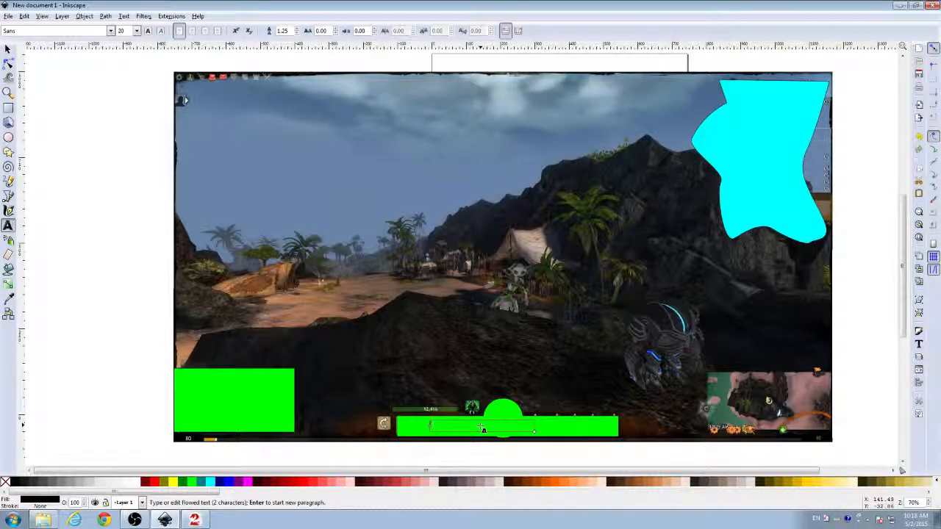
{"action": "type", "text": " OBOT"}
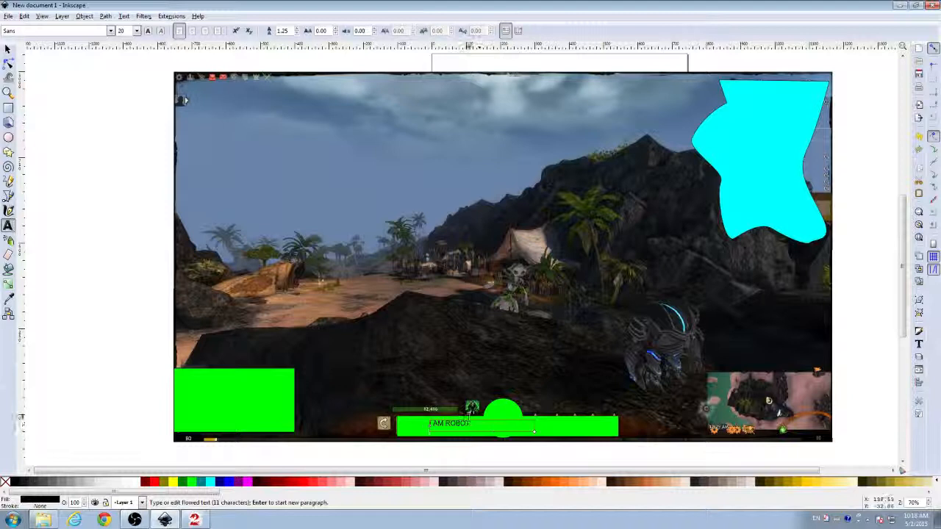
{"action": "key", "text": "Escape"}
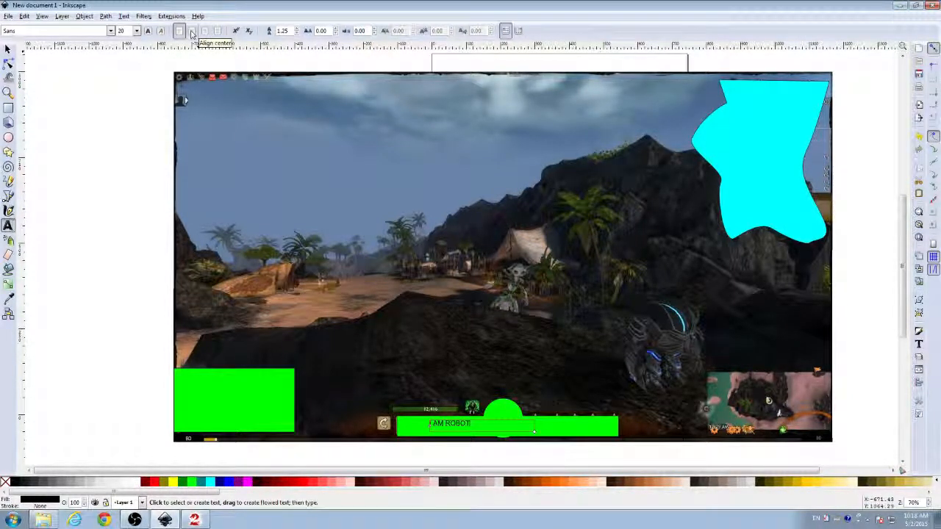
{"action": "left_click", "coordinate": [8, 50]}
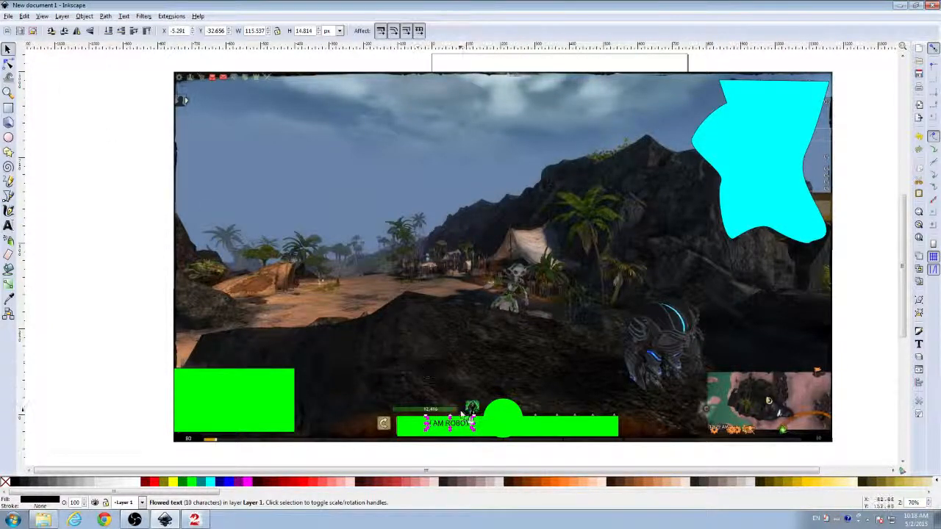
{"action": "mouse_move", "coordinate": [475, 416]}
{"action": "left_mouse_down"}
{"action": "mouse_move", "coordinate": [553, 366]}
{"action": "mouse_move", "coordinate": [588, 359]}
{"action": "left_mouse_up"}
Step: Resize the I AM ROBOT text over the green bar and colour it yellow (after trying red)
{"action": "left_click_drag", "start_coordinate": [536, 400], "coordinate": [641, 343]}
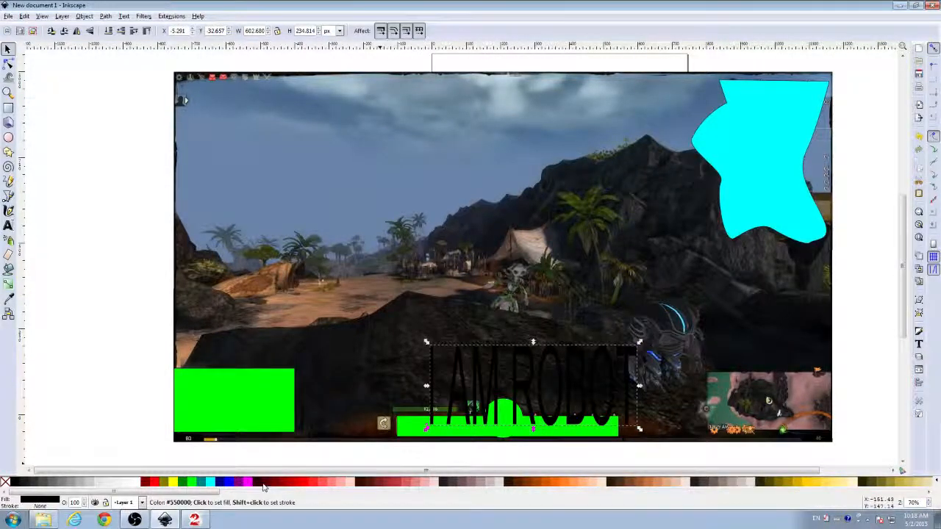
{"action": "left_click", "coordinate": [294, 483]}
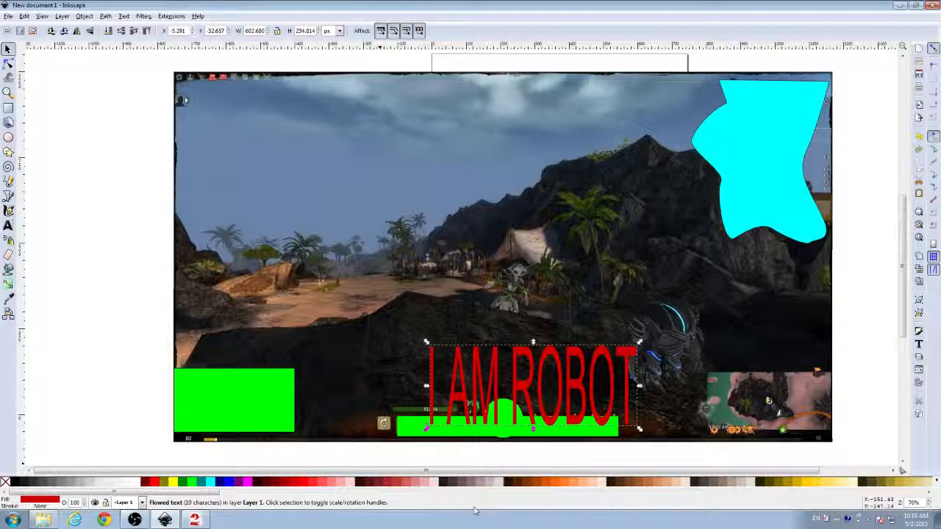
{"action": "left_click", "coordinate": [807, 482]}
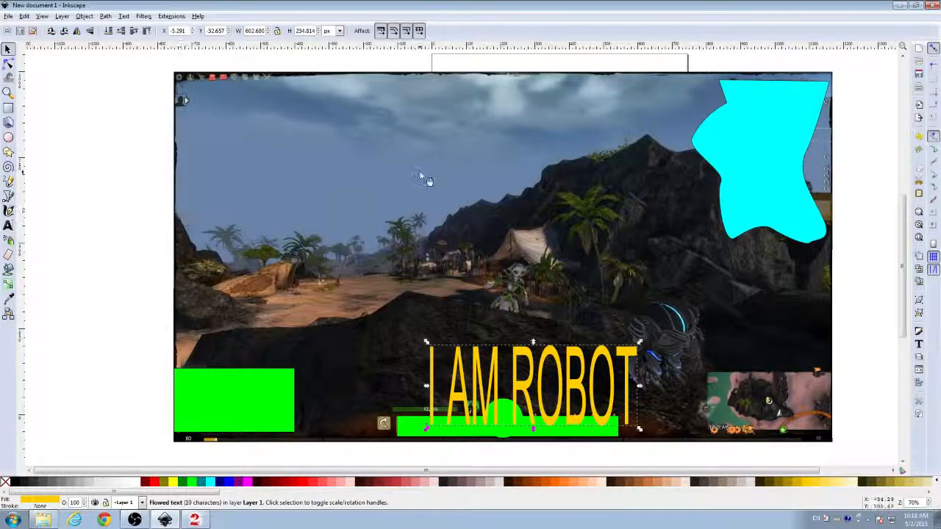
{"action": "left_click", "coordinate": [736, 148]}
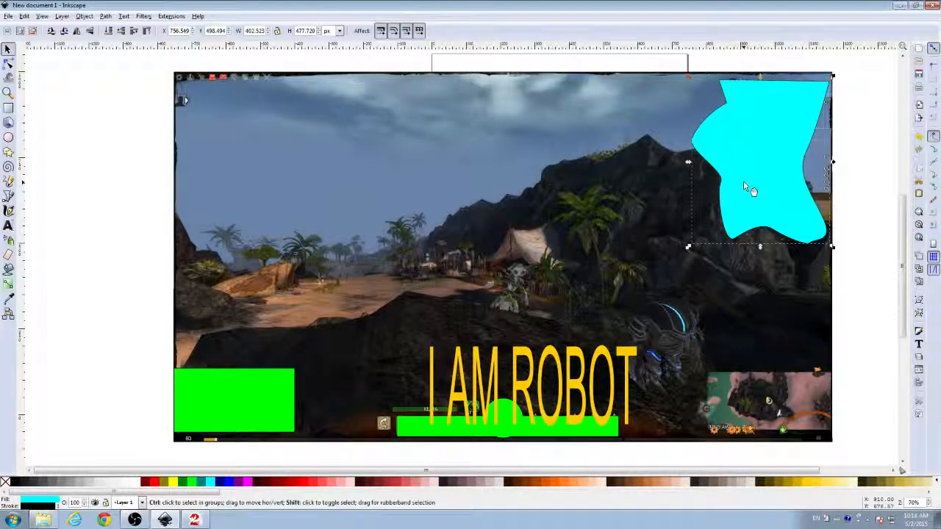
Step: In Fill and Stroke, lower the cyan shape's opacity to about 64% so the quest list shows through
{"action": "key", "text": "ctrl+shift+a"}
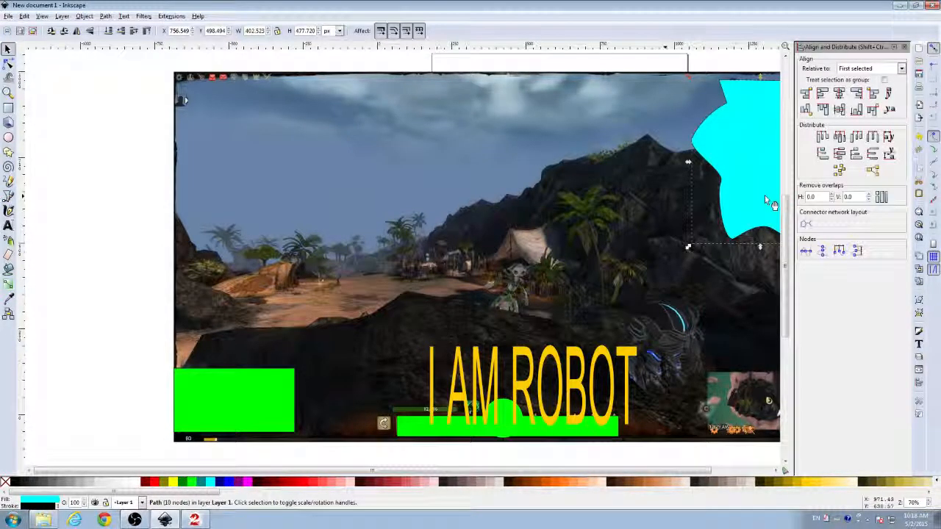
{"action": "key", "text": "ctrl+shift+a"}
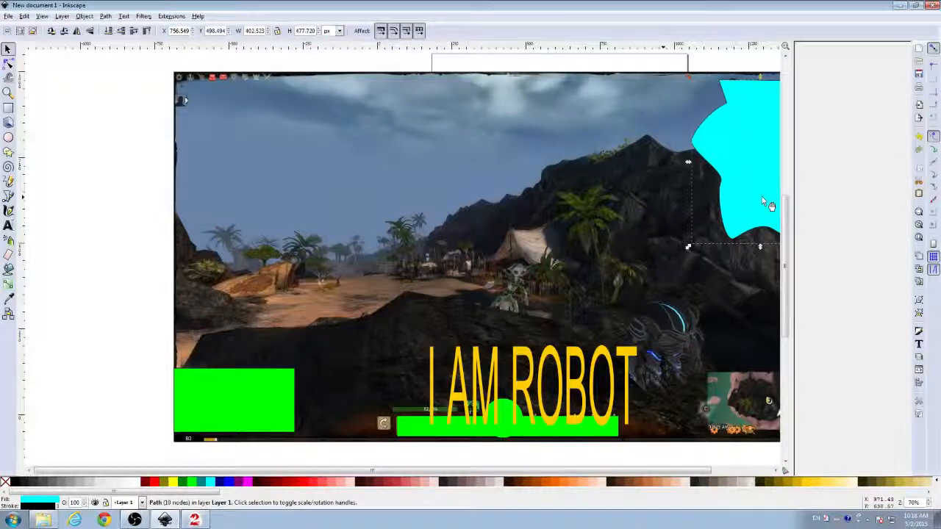
{"action": "key", "text": "ctrl+shift+f"}
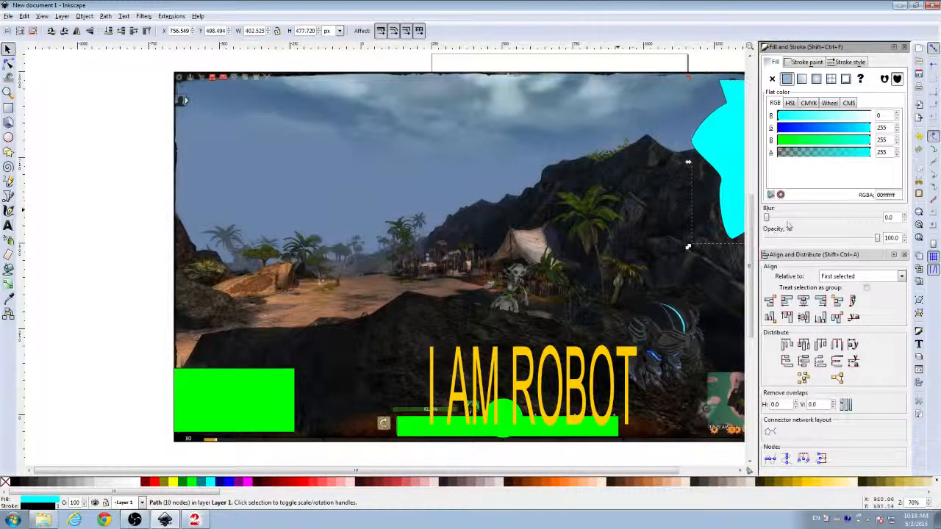
{"action": "left_click", "coordinate": [624, 471]}
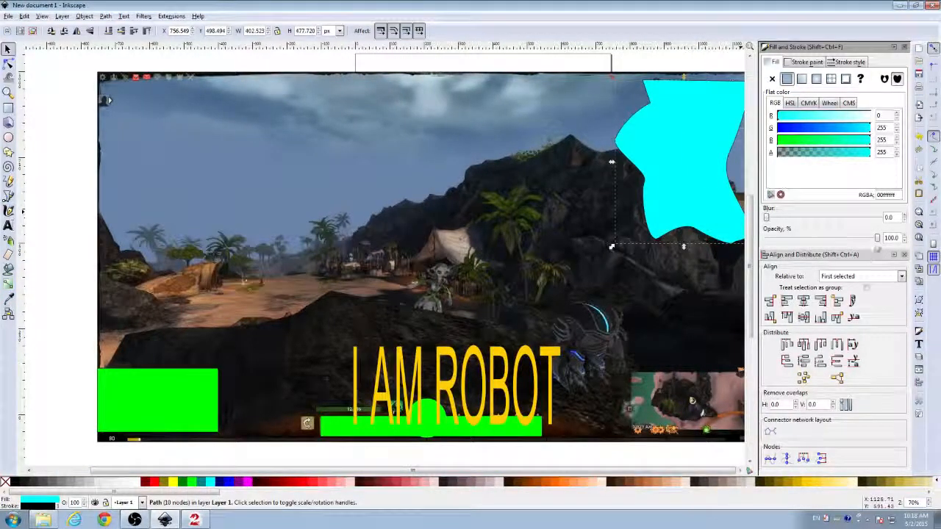
{"action": "left_click_drag", "start_coordinate": [876, 237], "coordinate": [813, 238]}
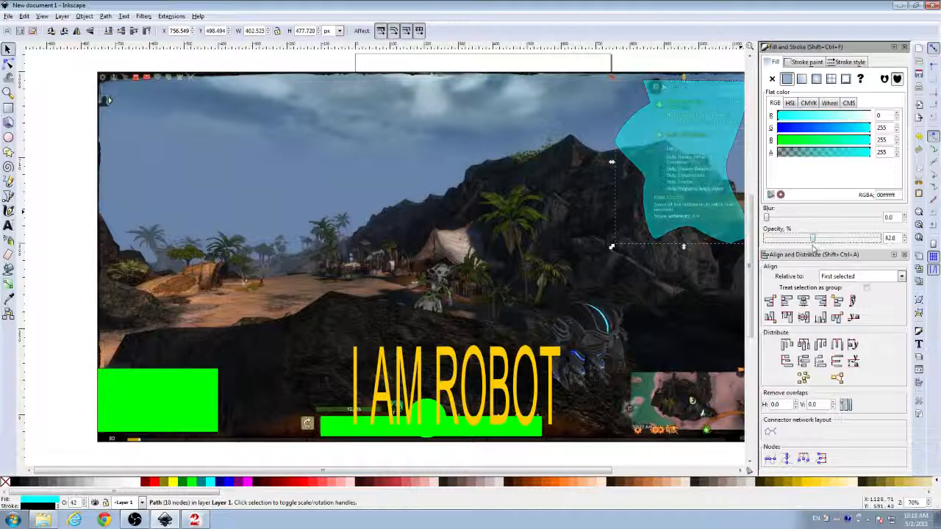
{"action": "left_click_drag", "start_coordinate": [813, 238], "coordinate": [843, 238]}
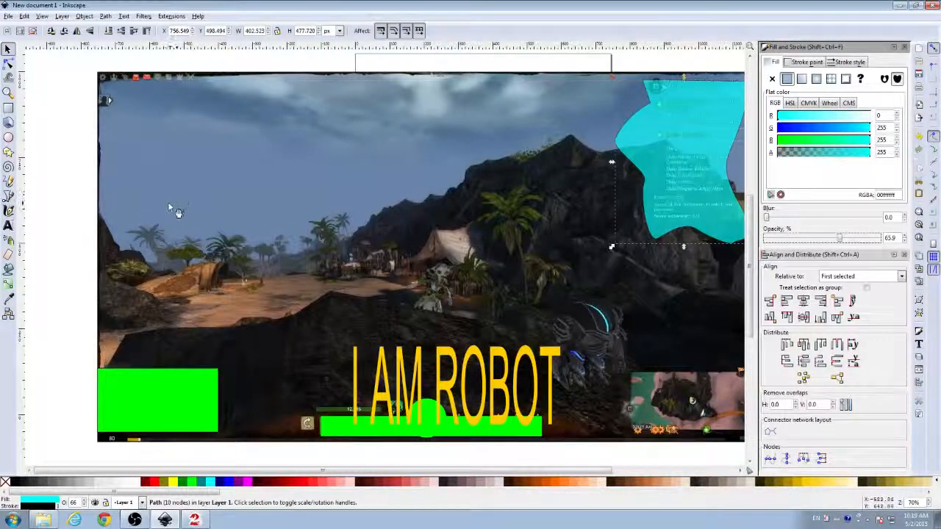
Step: Paste and embed the GameBreaker Nation logo, remaximize the window and move the logo left of centre
{"action": "double_click", "coordinate": [413, 6]}
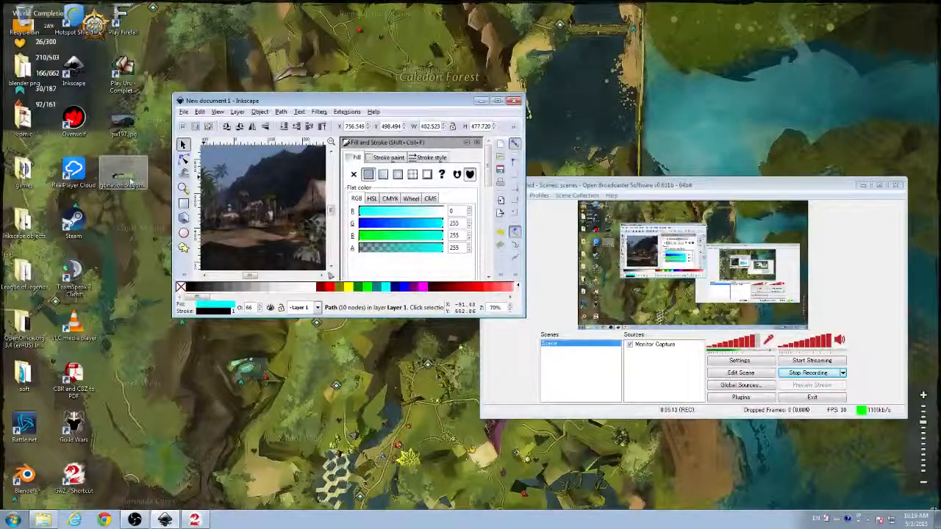
{"action": "key", "text": "ctrl+v"}
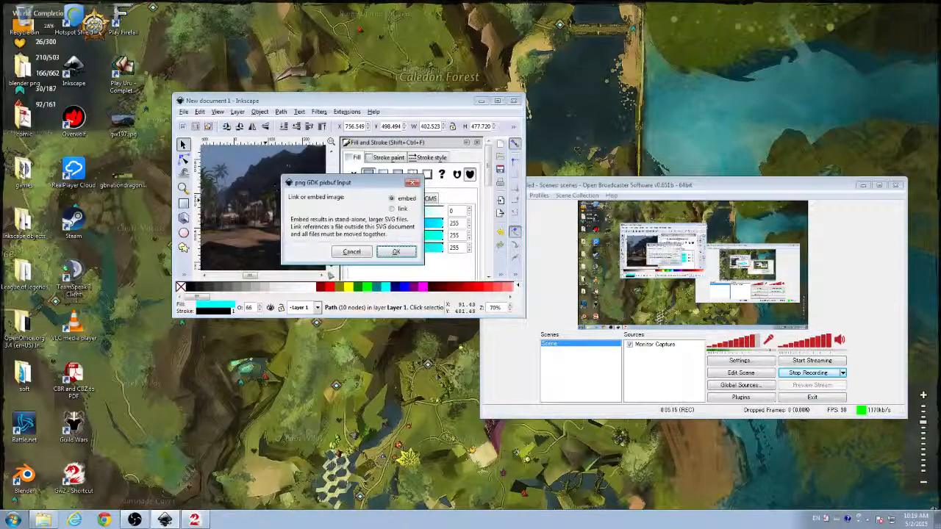
{"action": "left_click", "coordinate": [396, 253]}
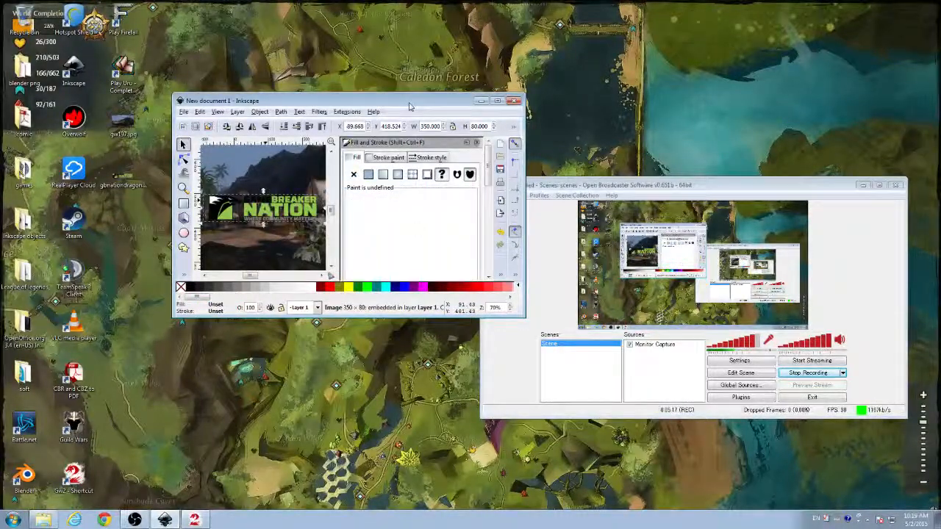
{"action": "double_click", "coordinate": [331, 99]}
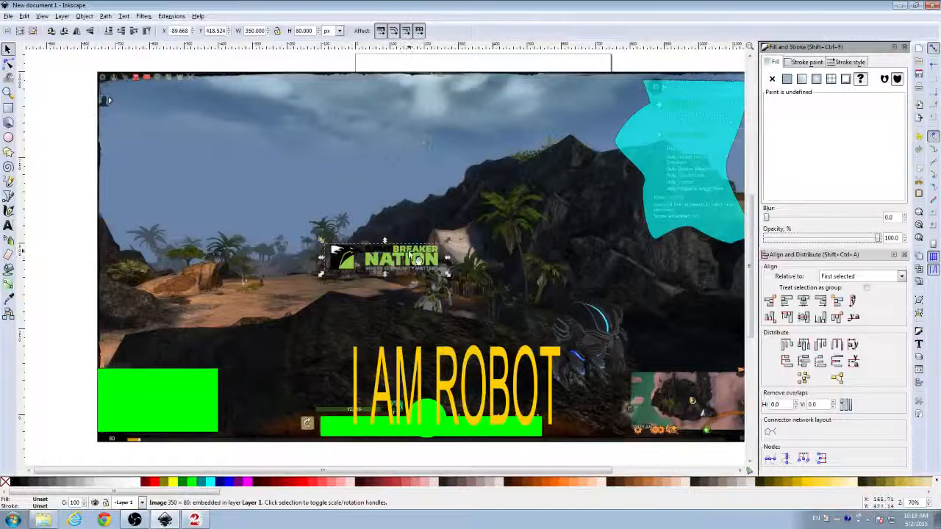
{"action": "left_click_drag", "start_coordinate": [415, 261], "coordinate": [276, 266]}
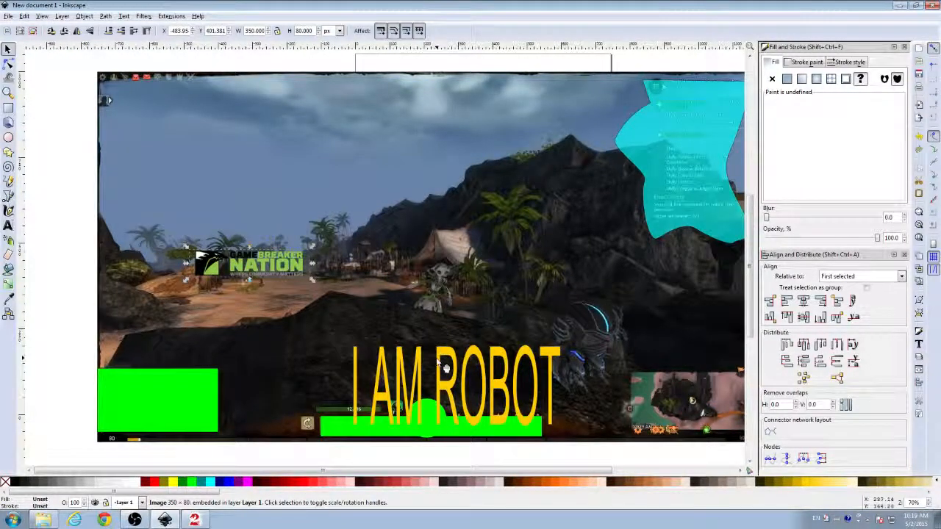
Step: Stretch the yellow I AM ROBOT text much taller
{"action": "left_click", "coordinate": [445, 365]}
{"action": "mouse_move", "coordinate": [563, 347]}
{"action": "left_mouse_down"}
{"action": "mouse_move", "coordinate": [621, 258]}
{"action": "mouse_move", "coordinate": [716, 182]}
{"action": "left_mouse_up"}
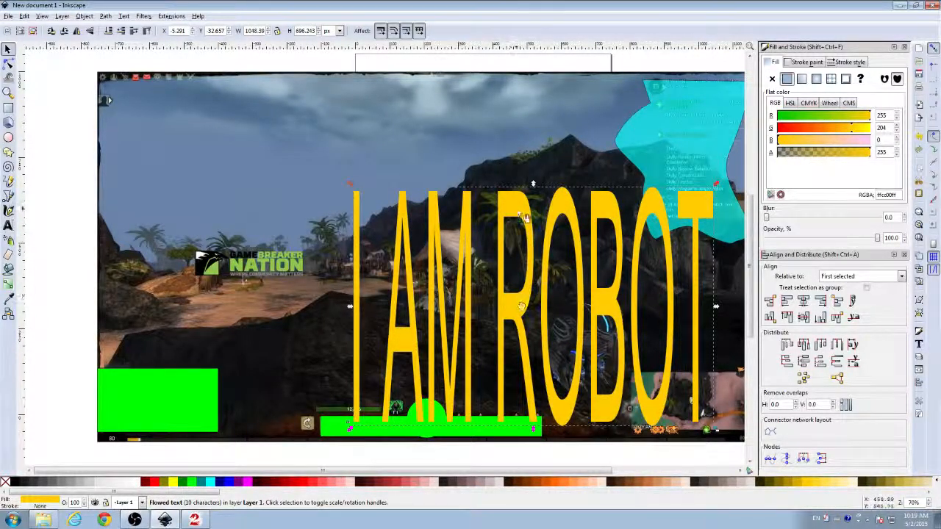
Step: Enlarge the GameBreaker Nation logo greatly, then delete it
{"action": "left_click", "coordinate": [293, 263]}
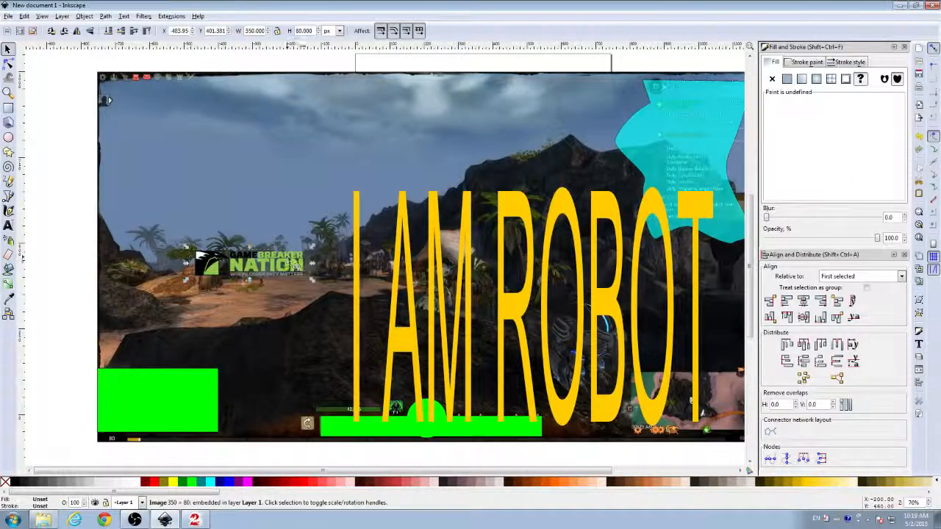
{"action": "mouse_move", "coordinate": [288, 273]}
{"action": "left_mouse_down"}
{"action": "mouse_move", "coordinate": [286, 286]}
{"action": "mouse_move", "coordinate": [562, 99]}
{"action": "mouse_move", "coordinate": [632, 83]}
{"action": "left_mouse_up"}
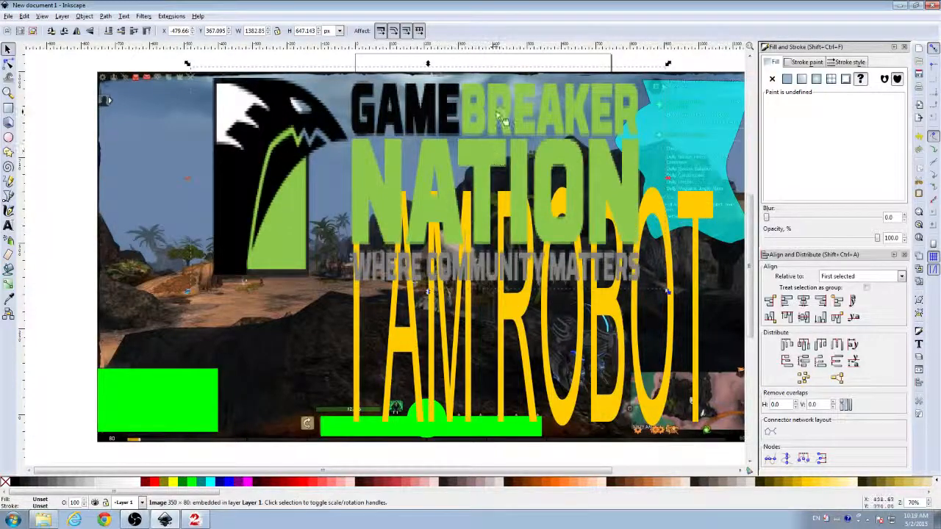
{"action": "left_click_drag", "start_coordinate": [500, 120], "coordinate": [512, 199]}
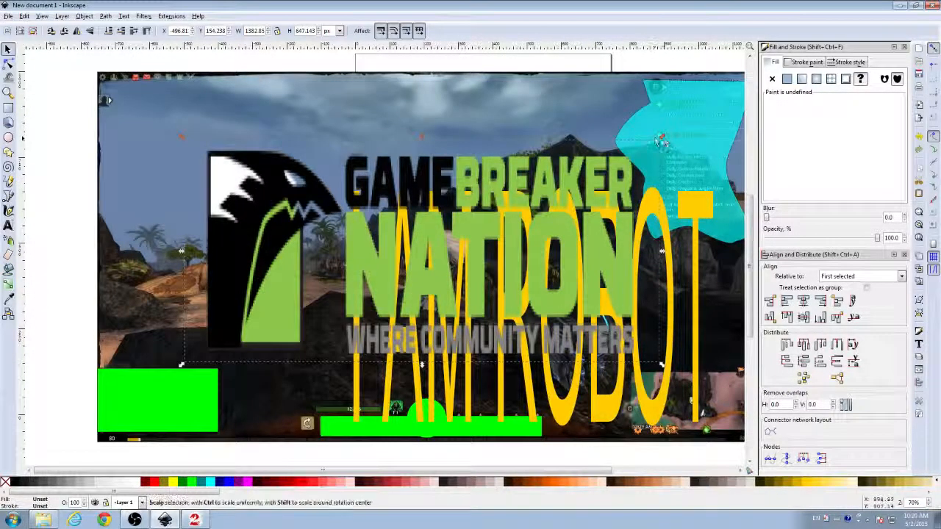
{"action": "left_click_drag", "start_coordinate": [660, 139], "coordinate": [694, 89]}
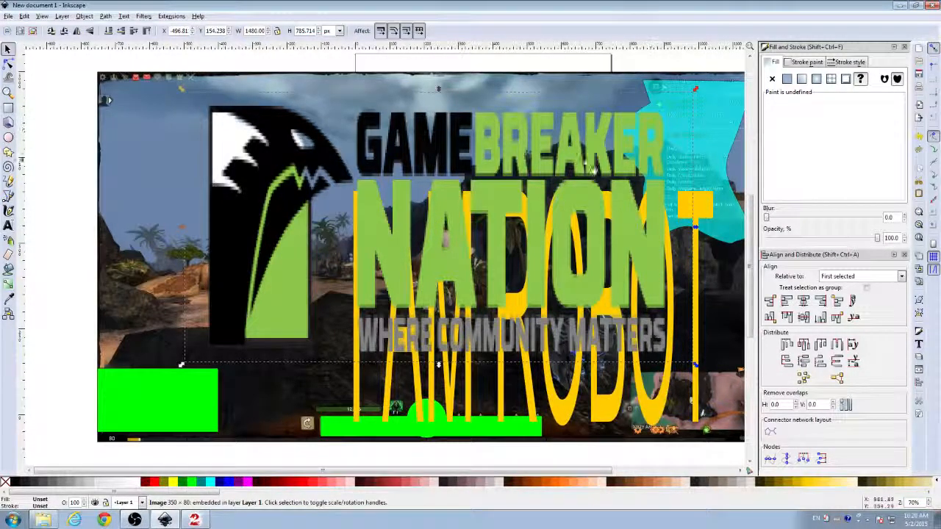
{"action": "key", "text": "Delete"}
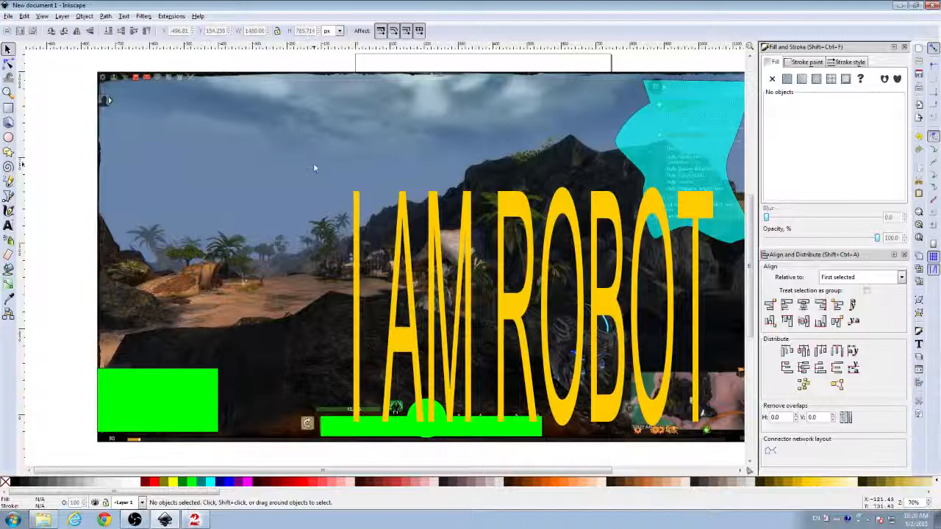
Step: Shrink the I AM ROBOT text back to one line over the bottom green bar
{"action": "left_click", "coordinate": [691, 219]}
{"action": "mouse_move", "coordinate": [711, 188]}
{"action": "left_mouse_down"}
{"action": "mouse_move", "coordinate": [568, 360]}
{"action": "mouse_move", "coordinate": [579, 364]}
{"action": "left_mouse_up"}
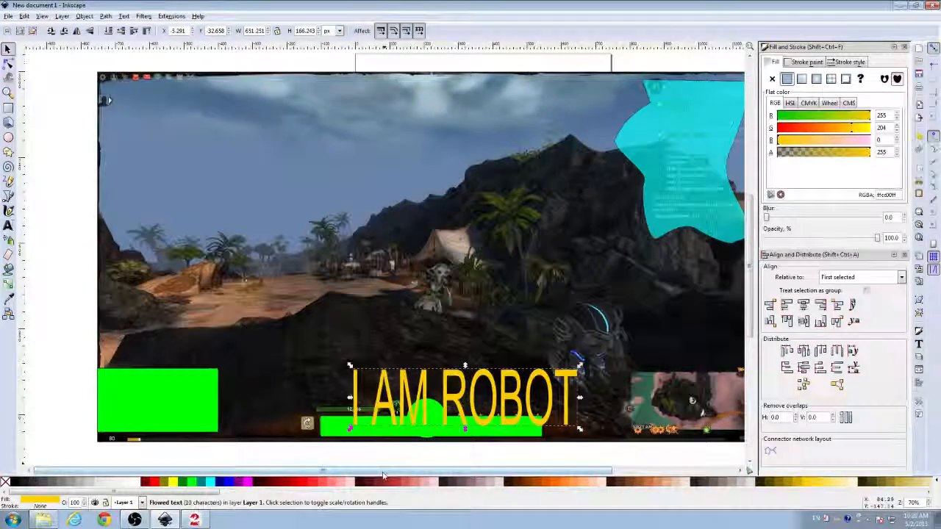
{"action": "left_click_drag", "start_coordinate": [390, 470], "coordinate": [402, 474]}
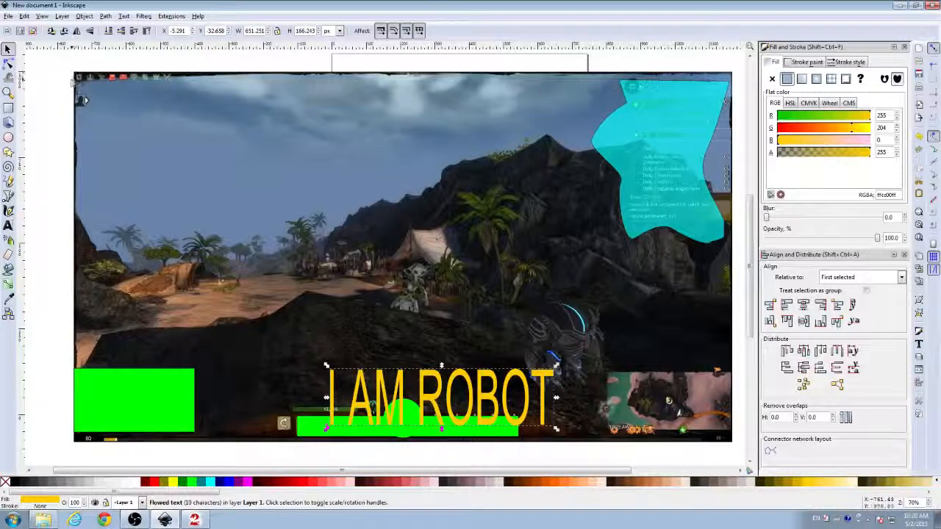
Step: Draw a rectangle over the screenshot and set its size to W 1920, H 1080 px
{"action": "left_click", "coordinate": [9, 108]}
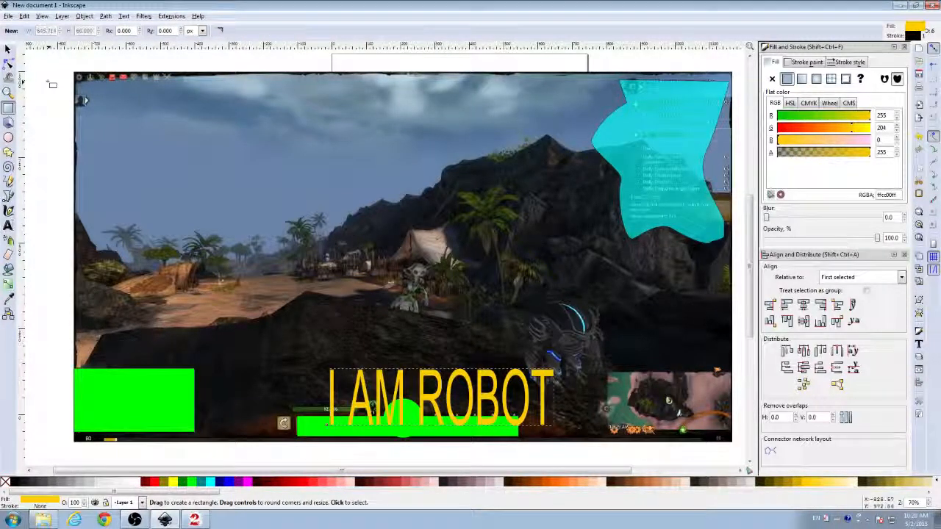
{"action": "left_click_drag", "start_coordinate": [47, 79], "coordinate": [481, 367]}
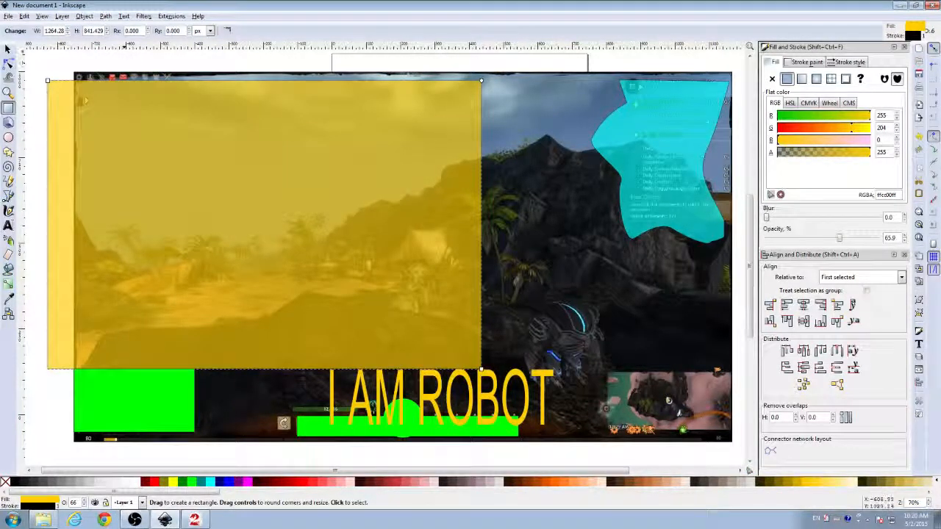
{"action": "left_click", "coordinate": [55, 30]}
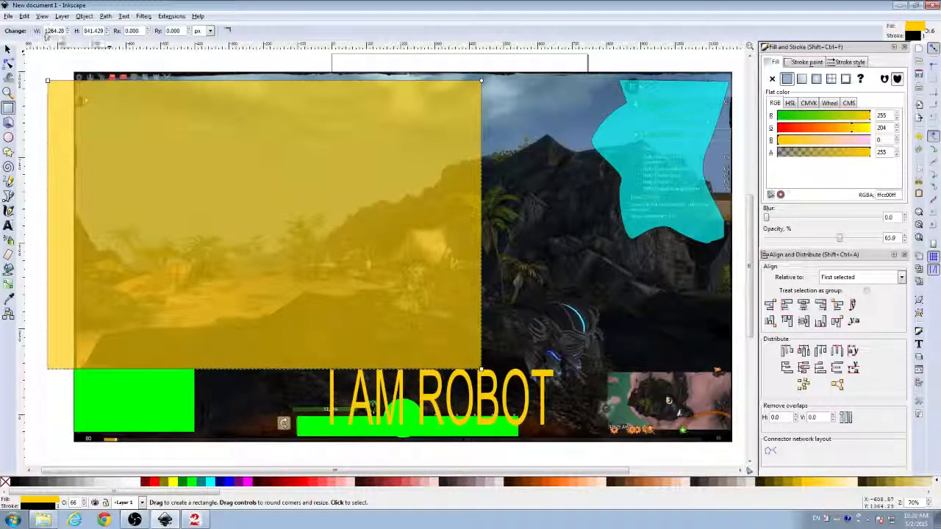
{"action": "type", "text": "1"}
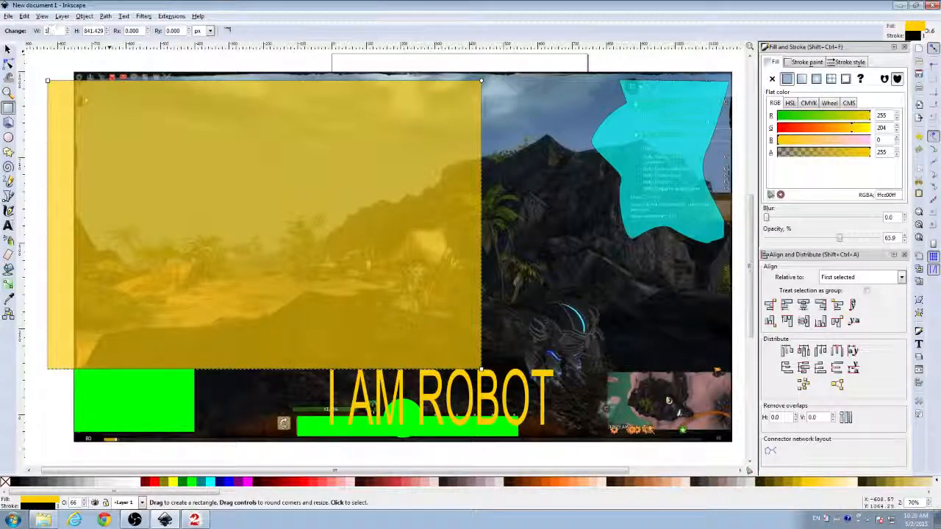
{"action": "type", "text": "920"}
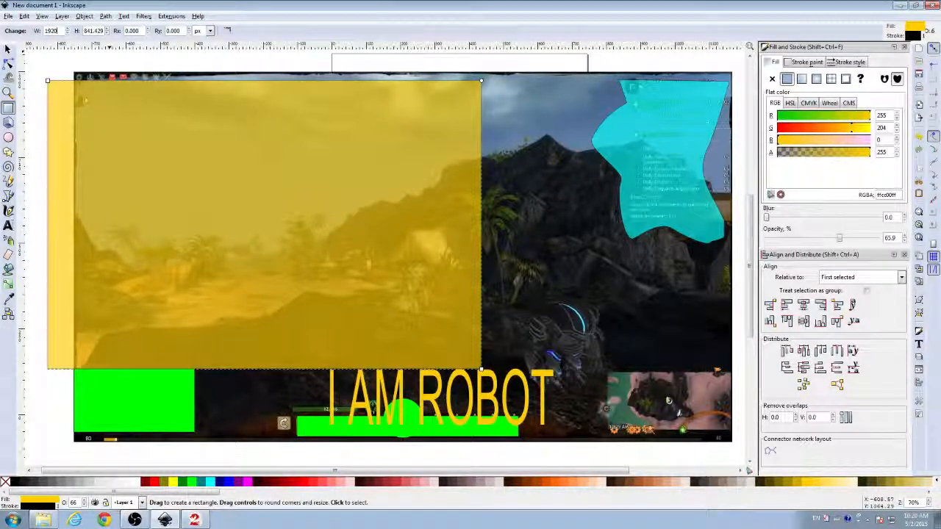
{"action": "key", "text": "Tab"}
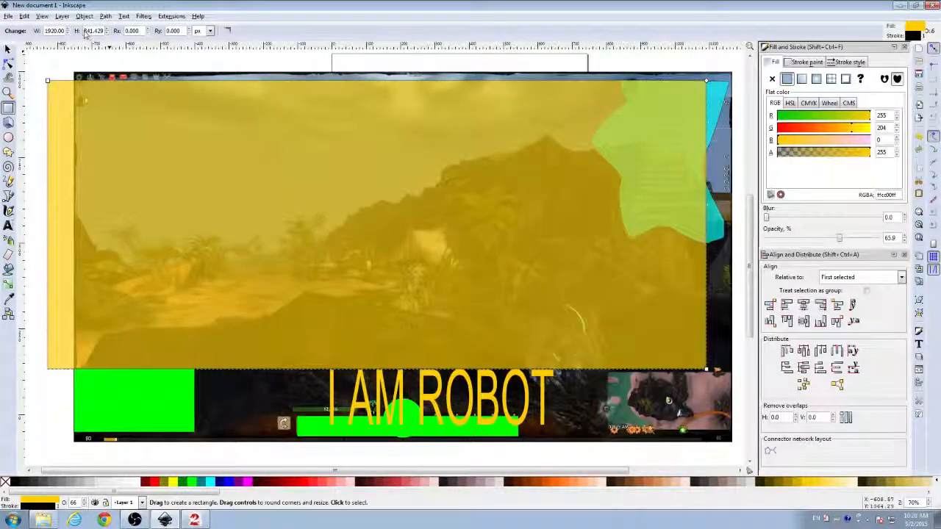
{"action": "type", "text": "10"}
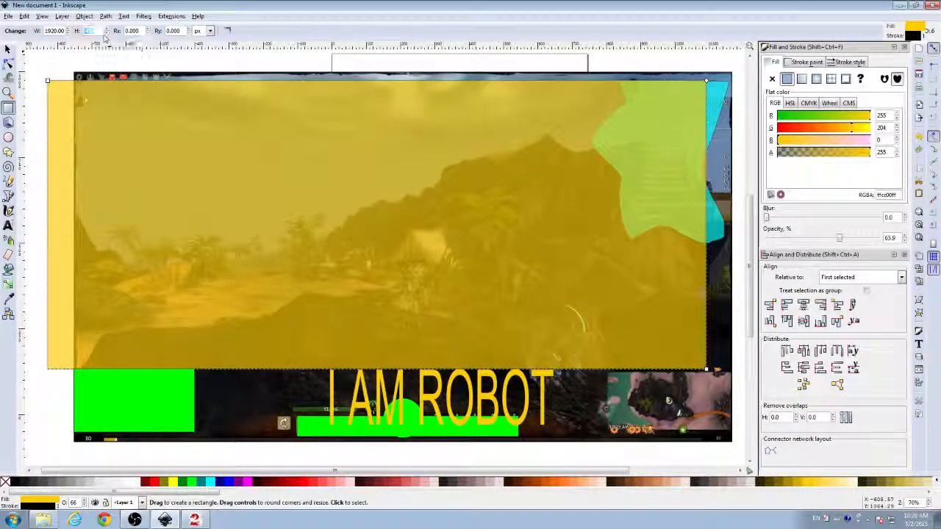
{"action": "type", "text": "80"}
{"action": "key", "text": "Return"}
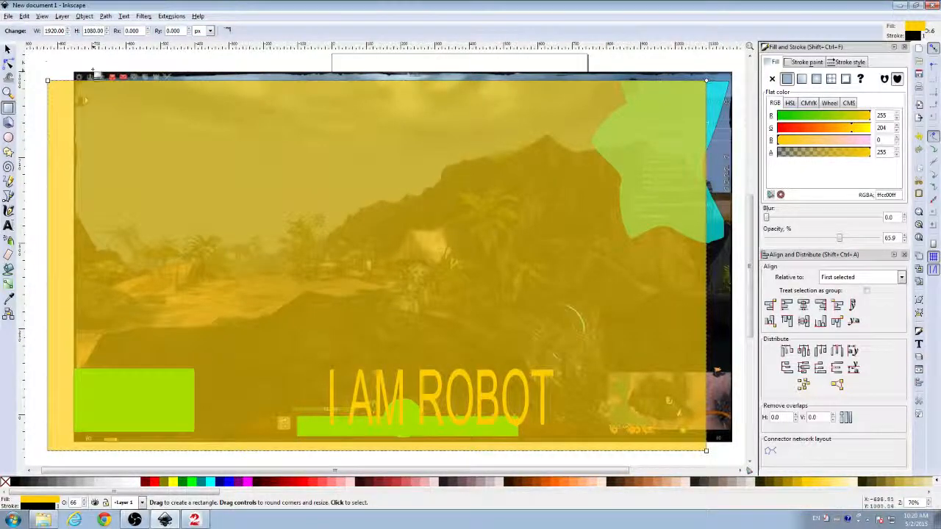
Step: Align the 1920×1080 rectangle with the screenshot edges and remove its fill
{"action": "left_click", "coordinate": [9, 48]}
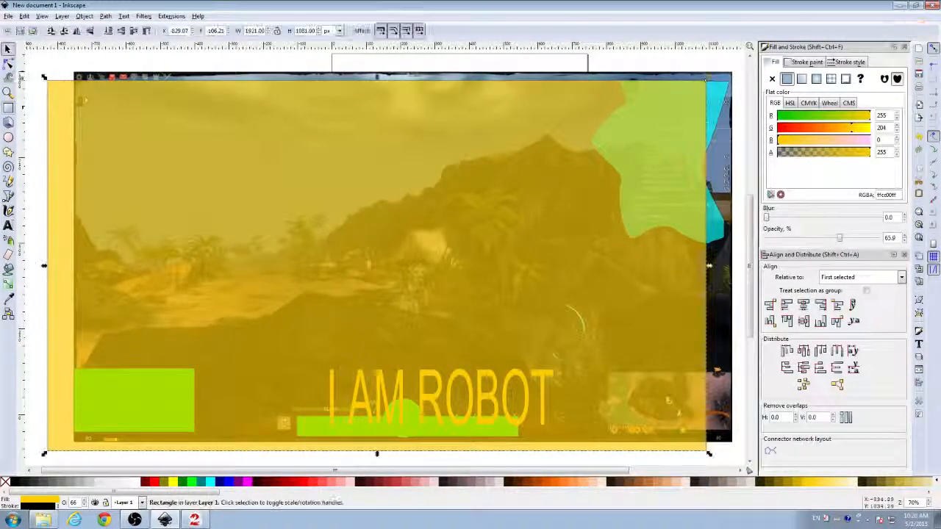
{"action": "left_click_drag", "start_coordinate": [125, 126], "coordinate": [147, 121]}
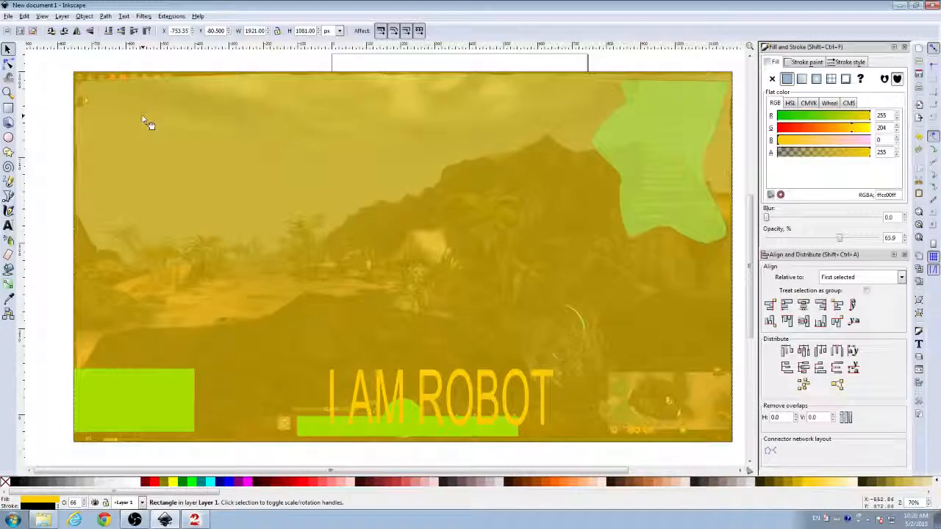
{"action": "left_click_drag", "start_coordinate": [147, 121], "coordinate": [147, 123]}
{"action": "left_click_drag", "start_coordinate": [144, 119], "coordinate": [171, 139]}
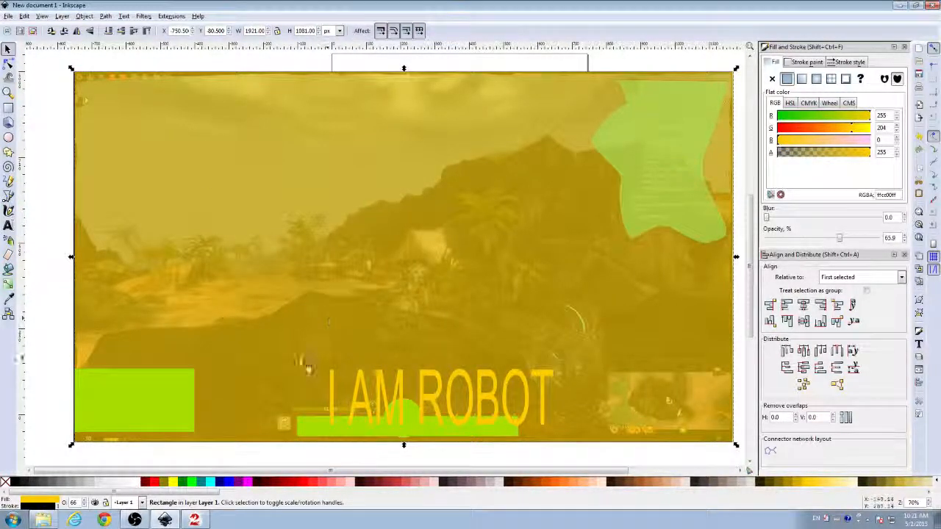
{"action": "left_click", "coordinate": [6, 483]}
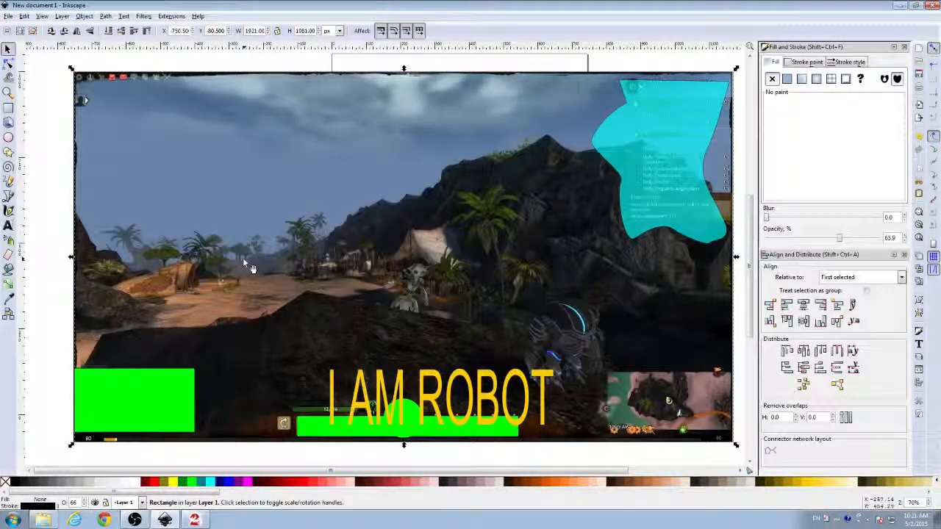
Step: Delete the embedded game screenshot from the canvas
{"action": "left_click", "coordinate": [186, 254]}
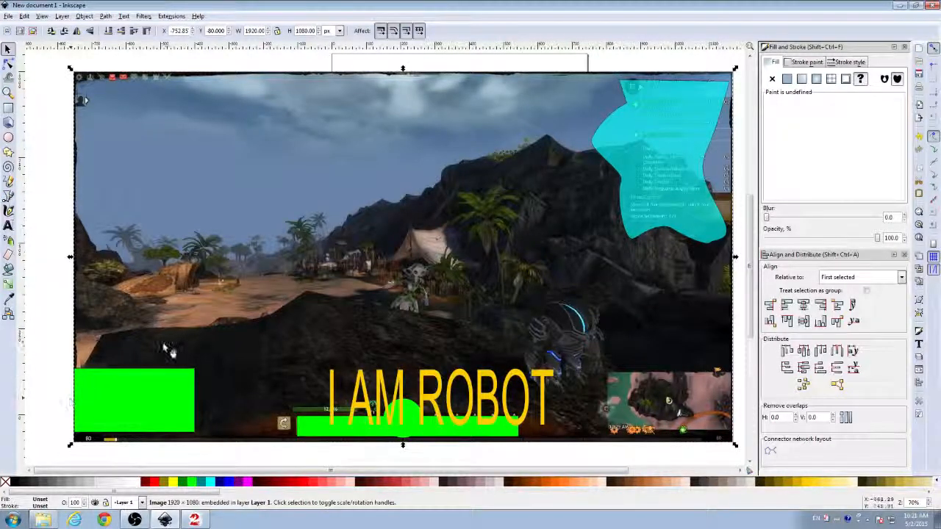
{"action": "key", "text": "Delete"}
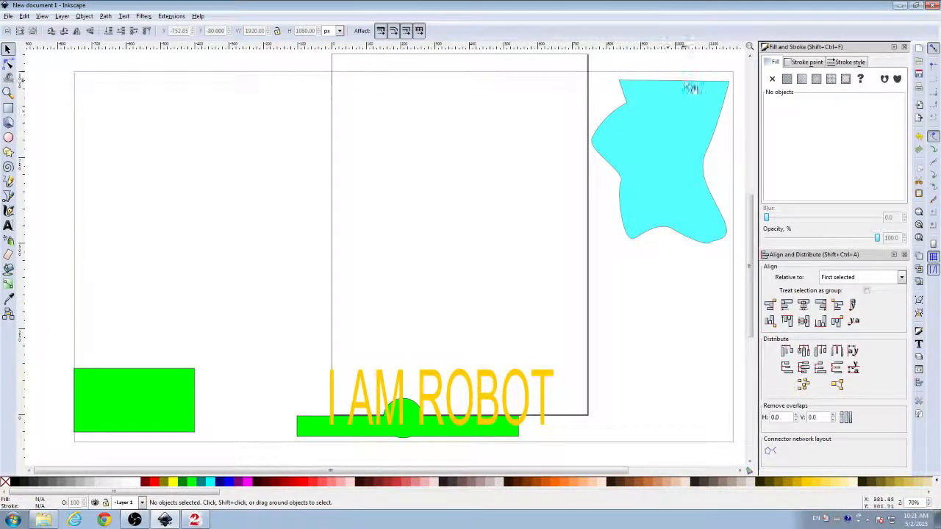
Step: Remove the outline stroke from the 1920×1080 frame rectangle so it becomes invisible
{"action": "left_click", "coordinate": [76, 253]}
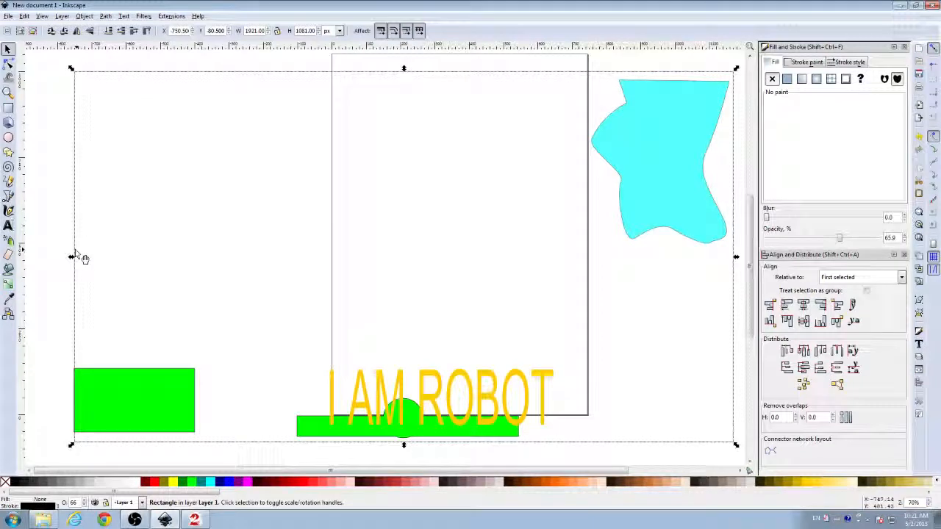
{"action": "right_click", "coordinate": [49, 507]}
{"action": "left_click", "coordinate": [77, 501]}
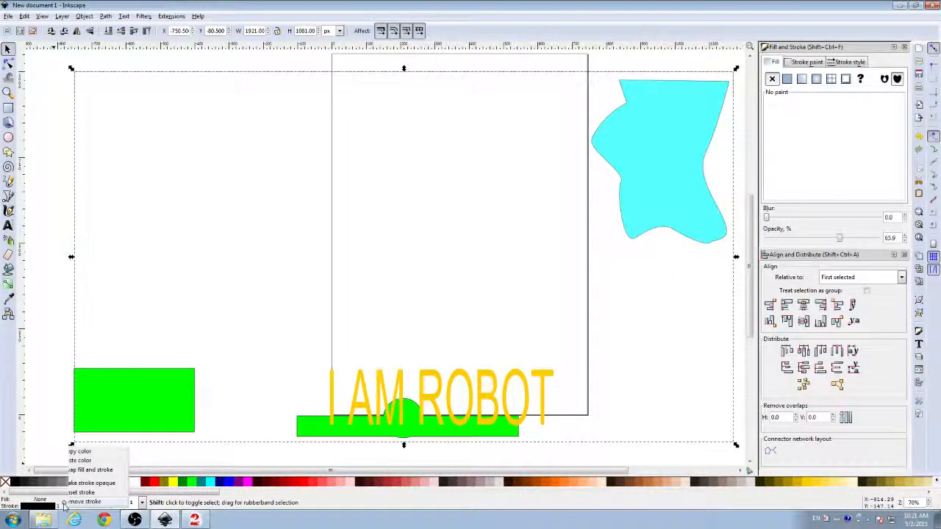
{"action": "left_click", "coordinate": [50, 341]}
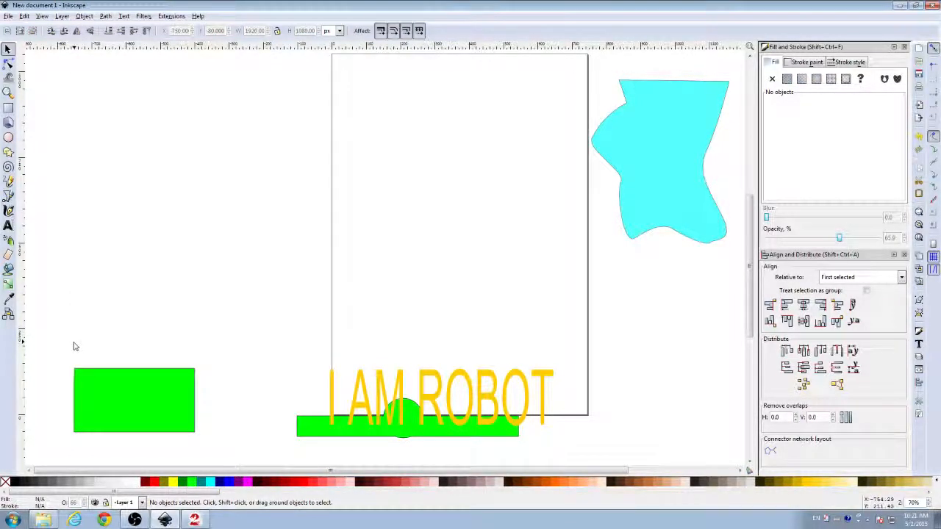
{"action": "scroll", "coordinate": [81, 353], "scroll_direction": "down", "scroll_amount": 2}
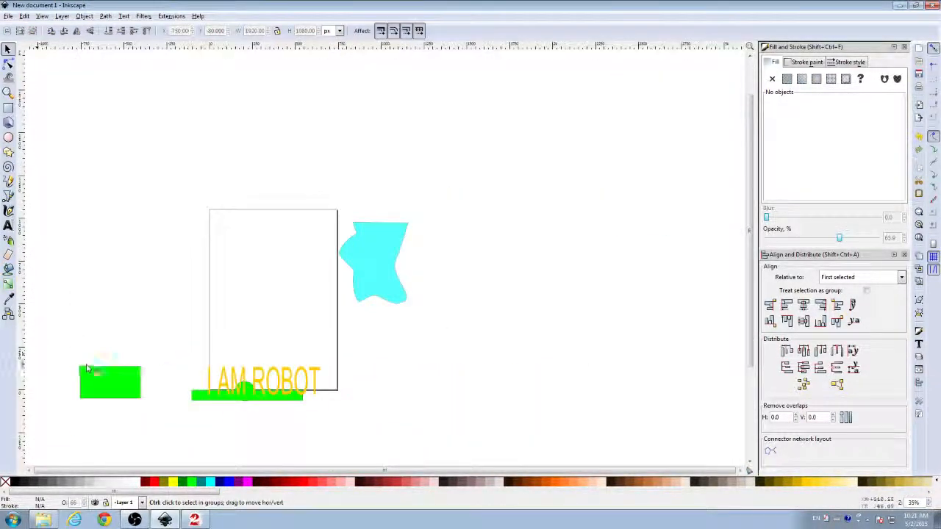
Step: Rubber-band select the green boxes, cyan shape, text and invisible frame together
{"action": "mouse_move", "coordinate": [448, 439]}
{"action": "left_mouse_down"}
{"action": "mouse_move", "coordinate": [124, 197]}
{"action": "mouse_move", "coordinate": [59, 167]}
{"action": "left_mouse_up"}
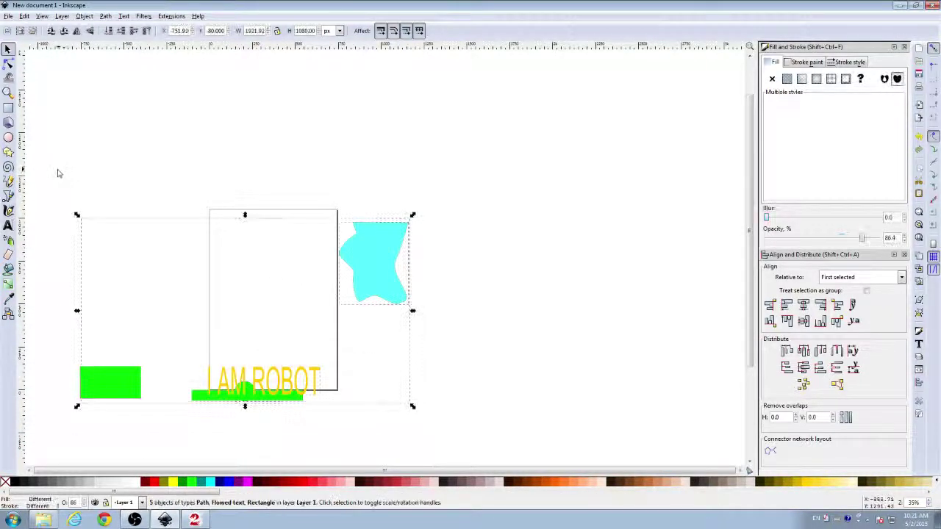
{"action": "left_click", "coordinate": [86, 223]}
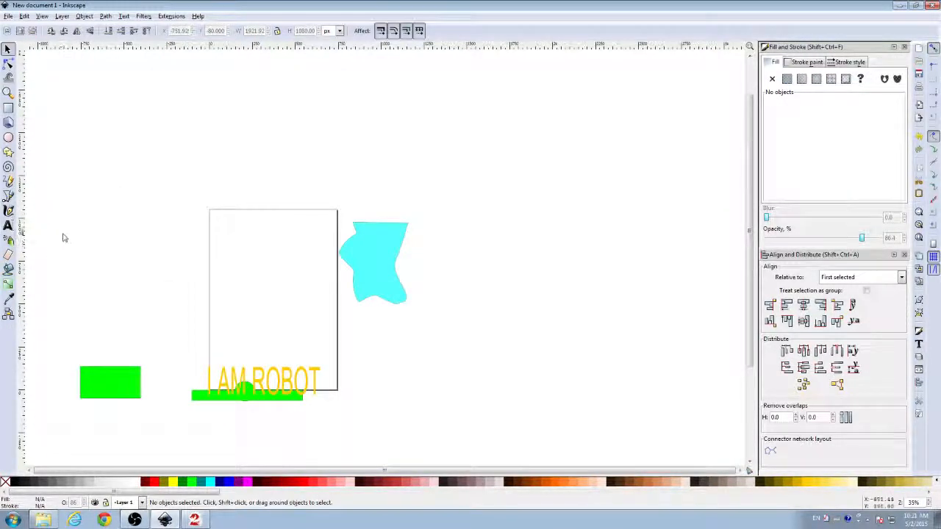
{"action": "mouse_move", "coordinate": [430, 430]}
{"action": "left_mouse_down"}
{"action": "mouse_move", "coordinate": [154, 195]}
{"action": "mouse_move", "coordinate": [139, 193]}
{"action": "left_mouse_up"}
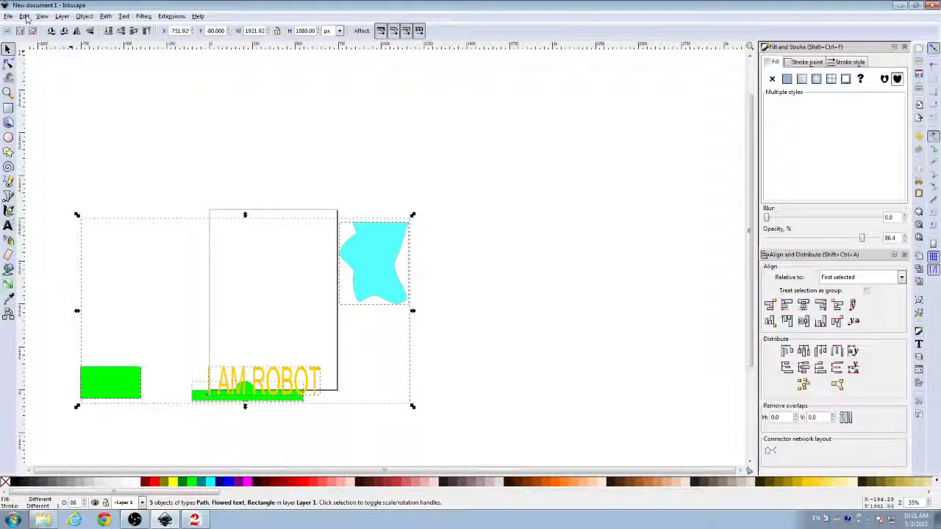
Step: Export the selected overlay as gw2overlay PNG to the Desktop via Export Bitmap
{"action": "left_click", "coordinate": [8, 15]}
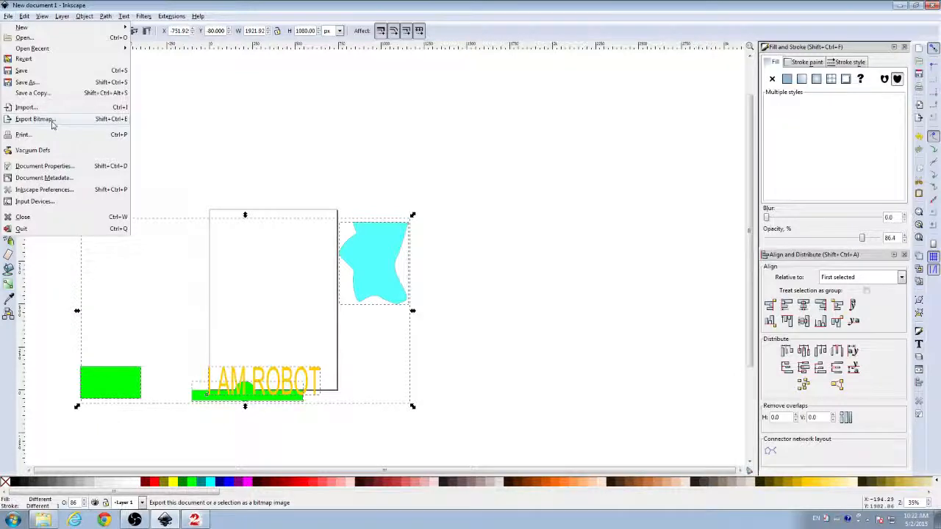
{"action": "left_click", "coordinate": [34, 119]}
{"action": "left_click", "coordinate": [145, 141]}
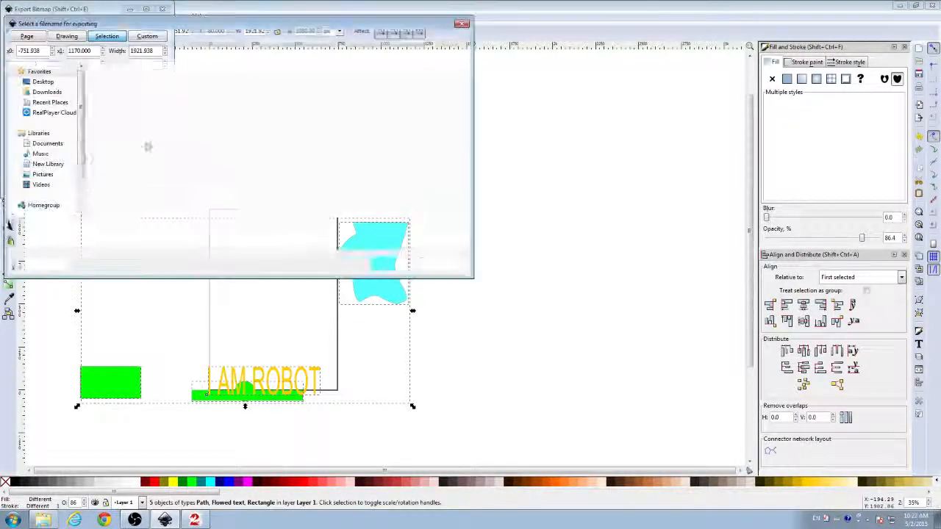
{"action": "left_click", "coordinate": [43, 82]}
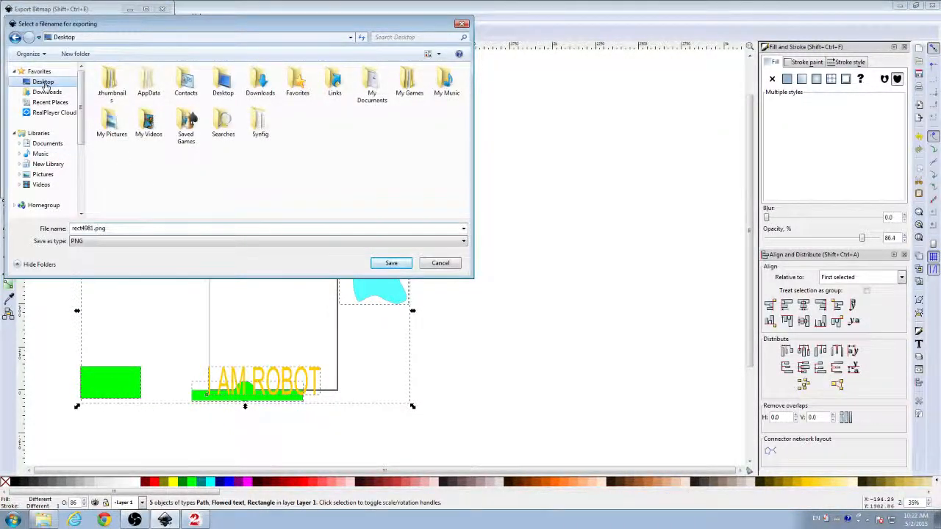
{"action": "double_click", "coordinate": [117, 228]}
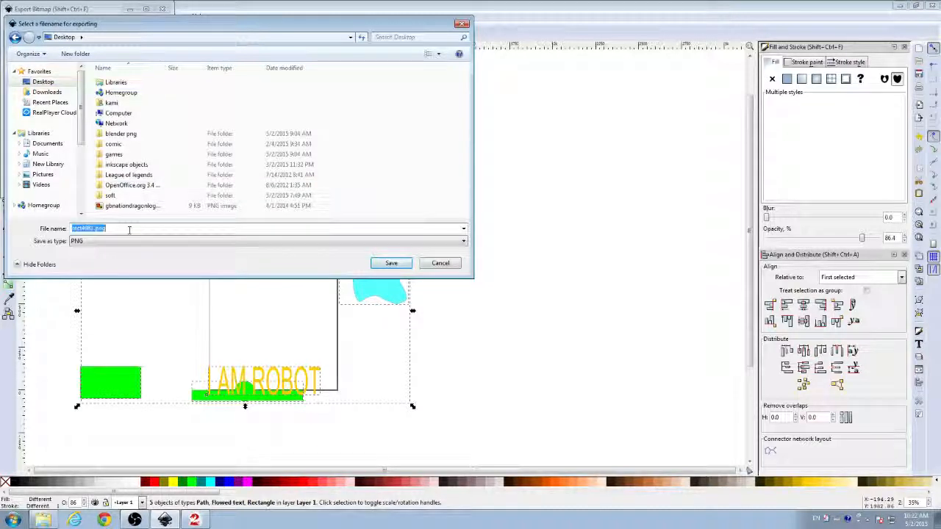
{"action": "type", "text": "gw2ive"}
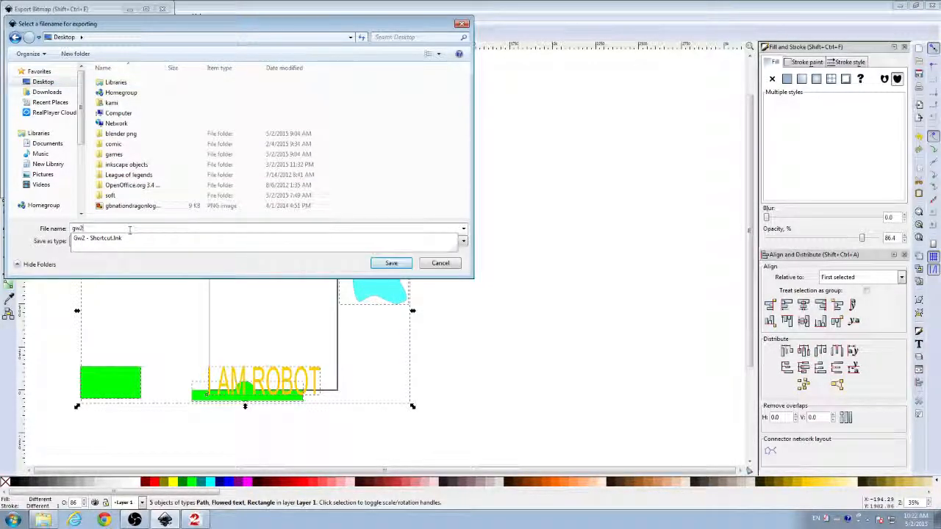
{"action": "type", "text": "rlay"}
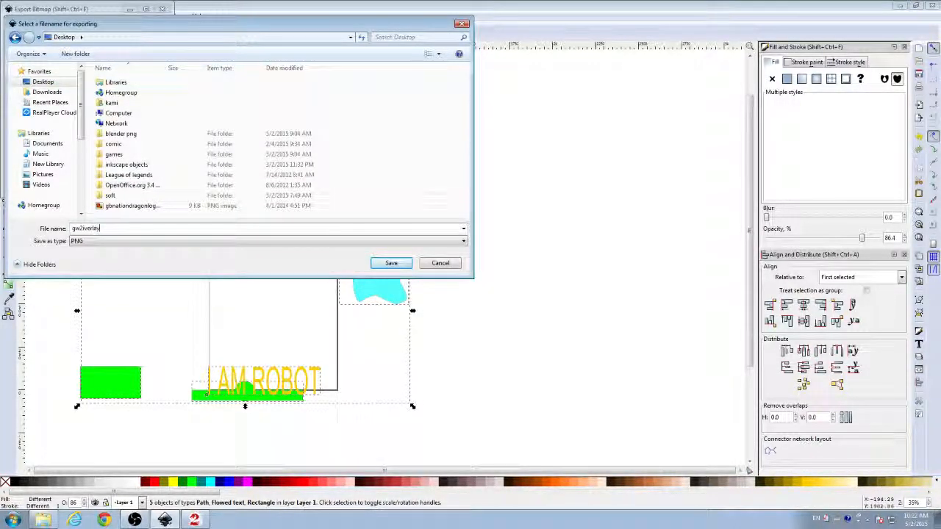
{"action": "left_click", "coordinate": [392, 263]}
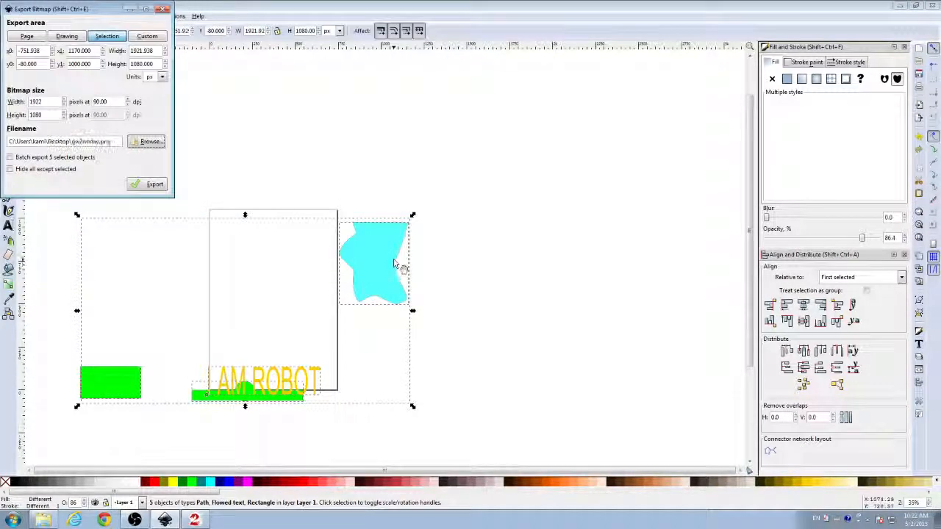
{"action": "left_click", "coordinate": [154, 183]}
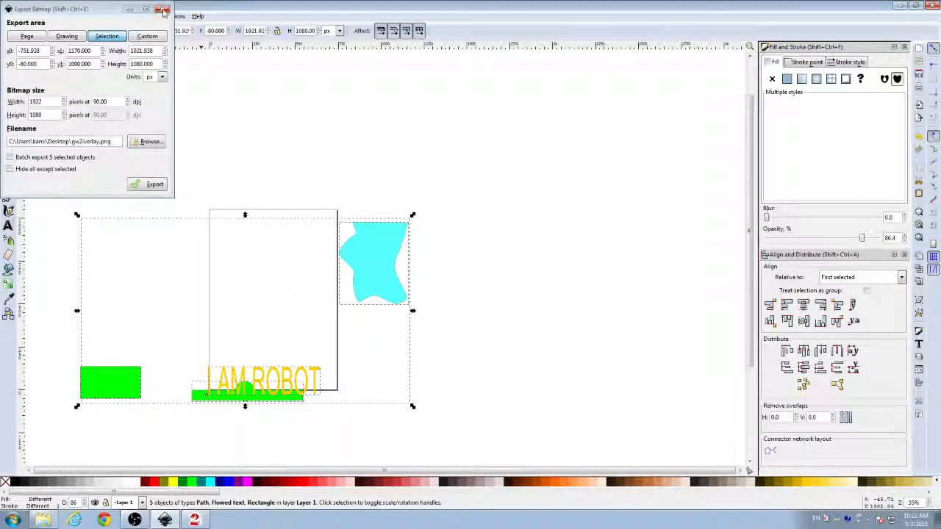
Step: View the exported gw2overlay PNG from the desktop in Windows Photo Viewer
{"action": "left_click", "coordinate": [902, 8]}
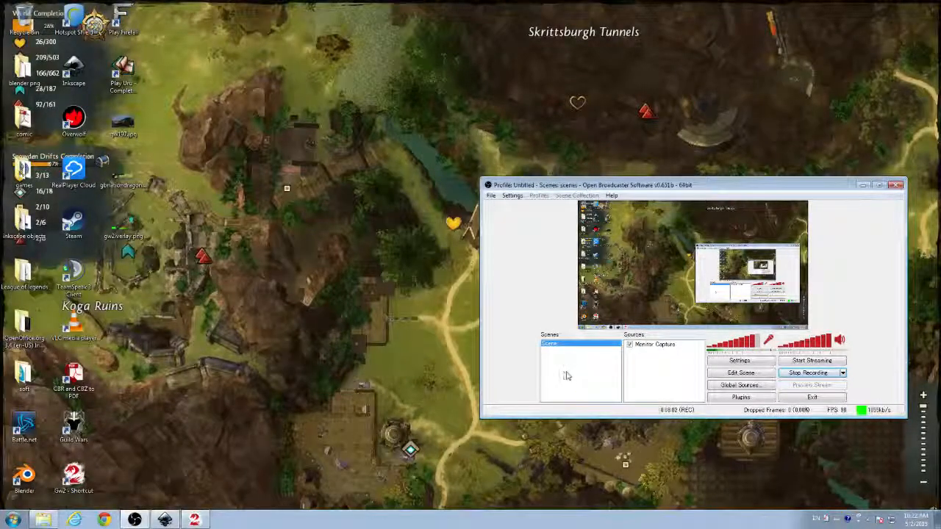
{"action": "double_click", "coordinate": [129, 224]}
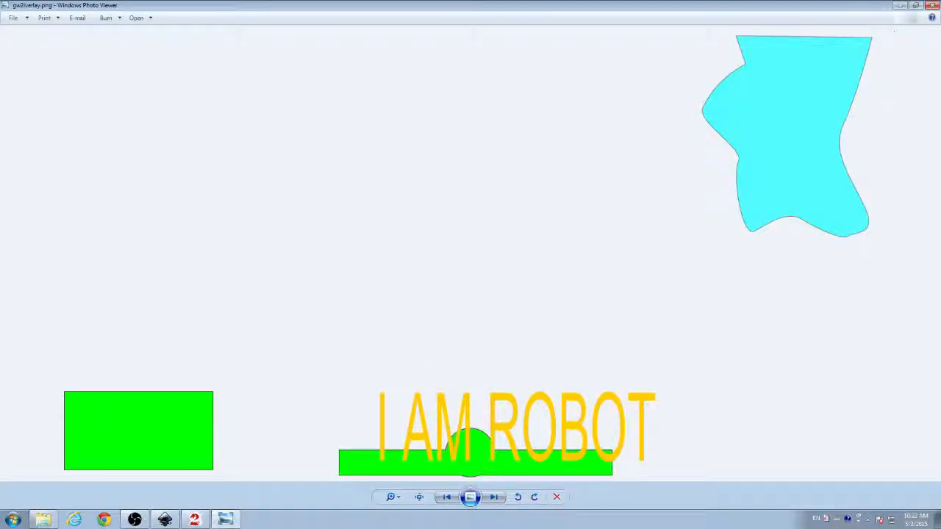
Step: Add an OBS image source pointing to the exported gw2overlay PNG with the default name
{"action": "left_click", "coordinate": [932, 7]}
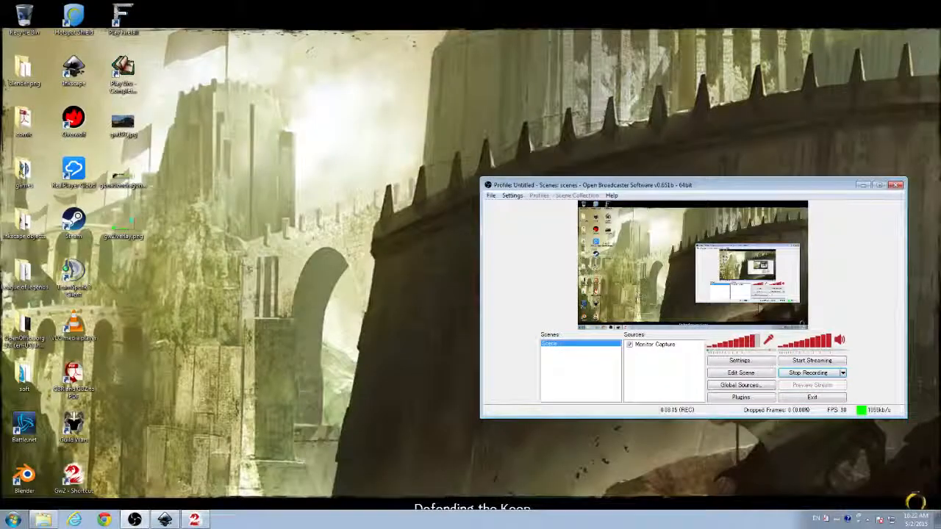
{"action": "right_click", "coordinate": [659, 372]}
{"action": "mouse_move", "coordinate": [681, 375]}
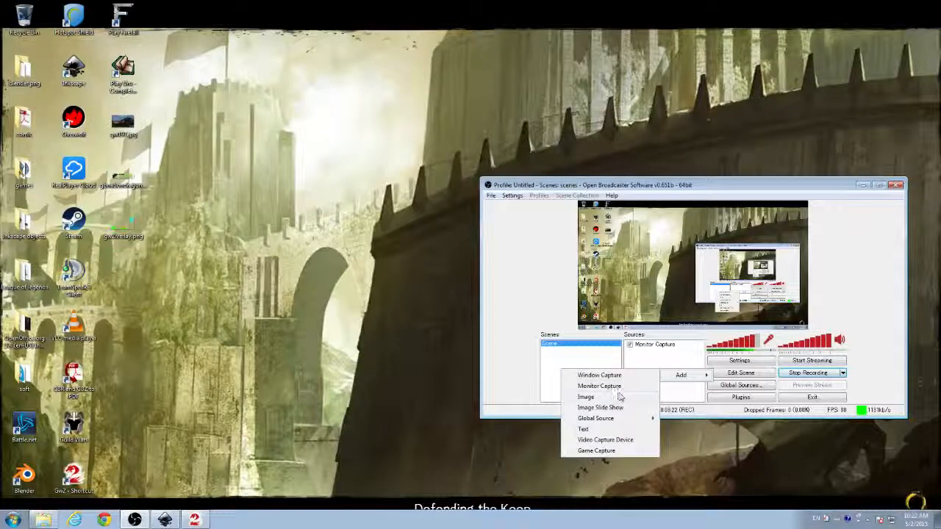
{"action": "left_click", "coordinate": [616, 397]}
{"action": "left_click", "coordinate": [504, 269]}
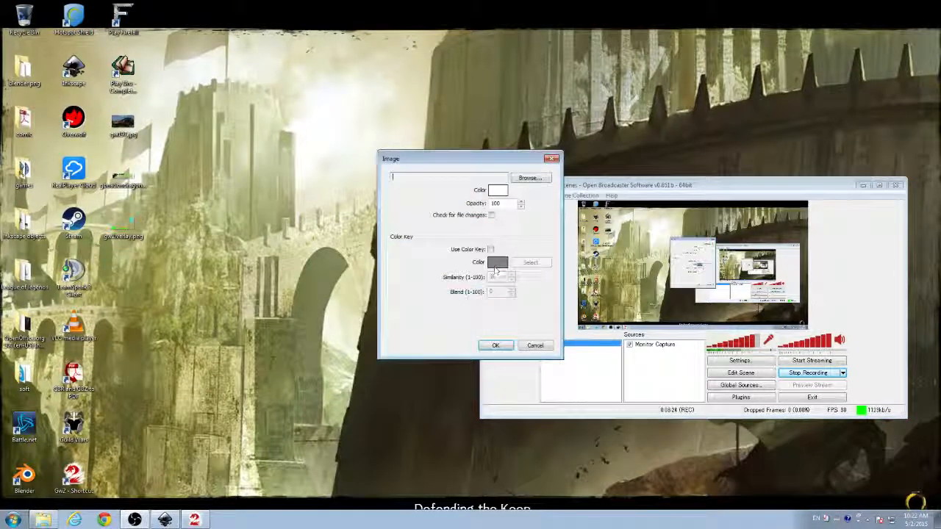
{"action": "left_click", "coordinate": [529, 176]}
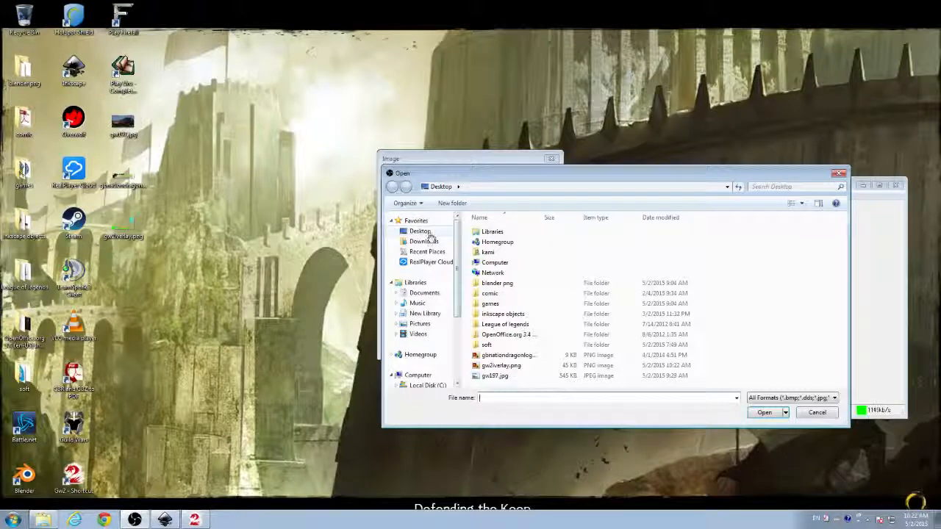
{"action": "double_click", "coordinate": [515, 365]}
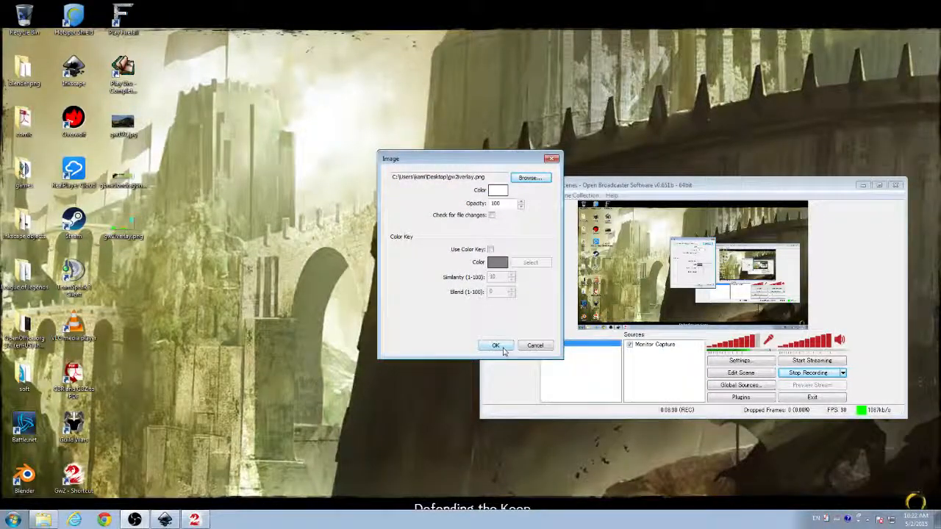
{"action": "left_click", "coordinate": [496, 346]}
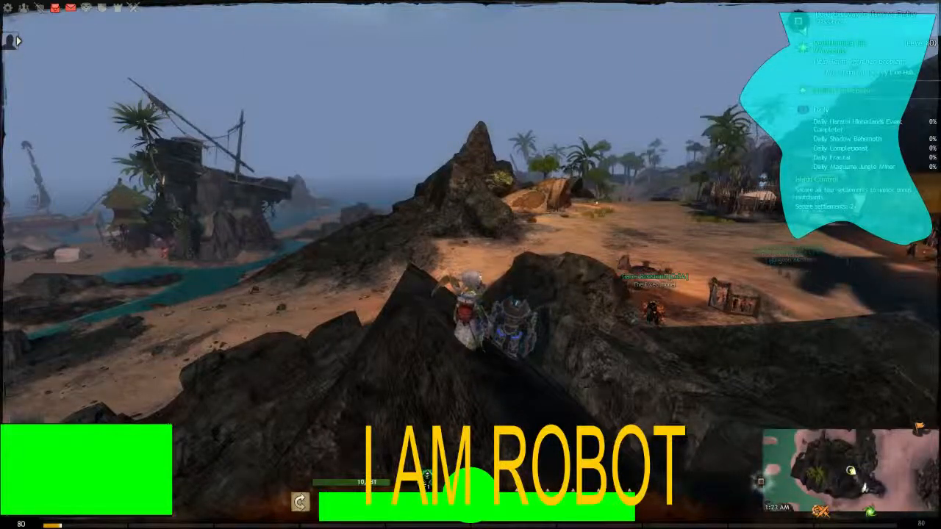
Step: Orbit the camera around the character in Guild Wars 2 to check the overlay stays composited
{"action": "left_click_drag", "start_coordinate": [467, 416], "coordinate": [294, 416]}
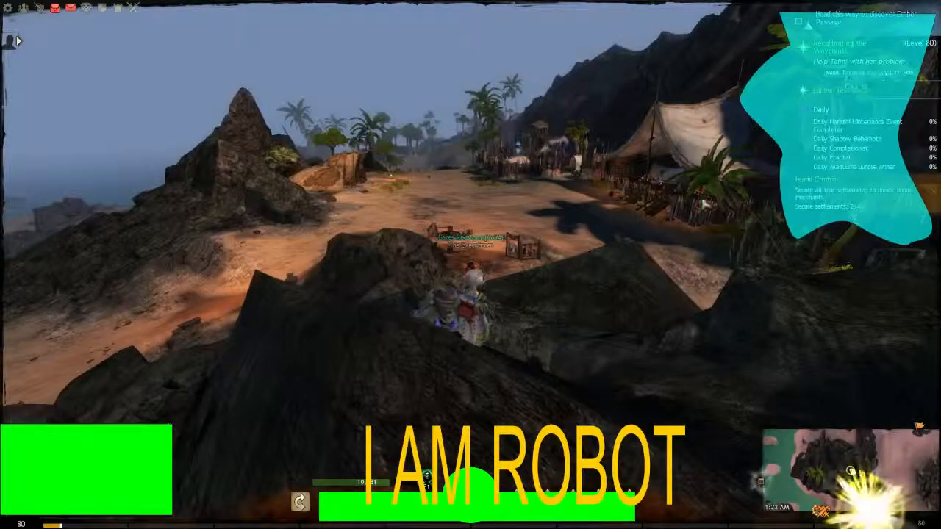
{"action": "left_click_drag", "start_coordinate": [620, 274], "coordinate": [294, 279]}
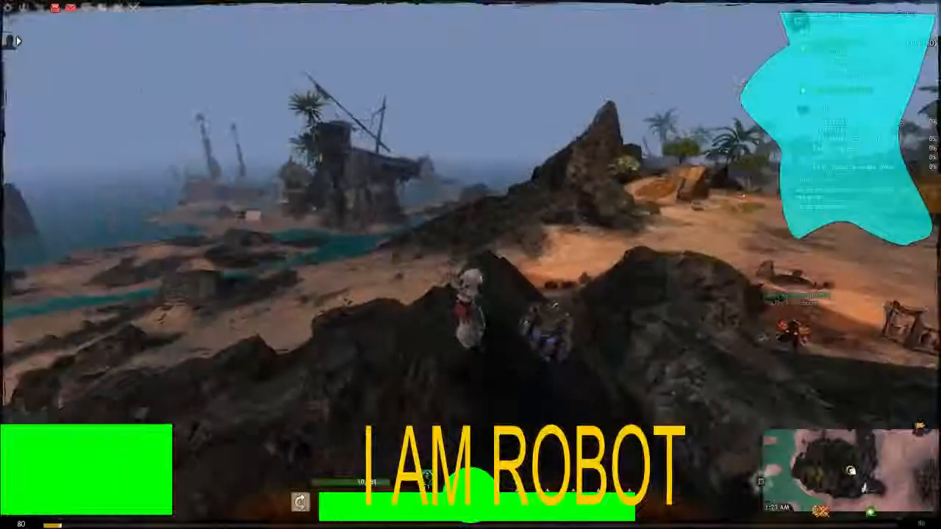
{"action": "left_click_drag", "start_coordinate": [470, 280], "coordinate": [294, 279]}
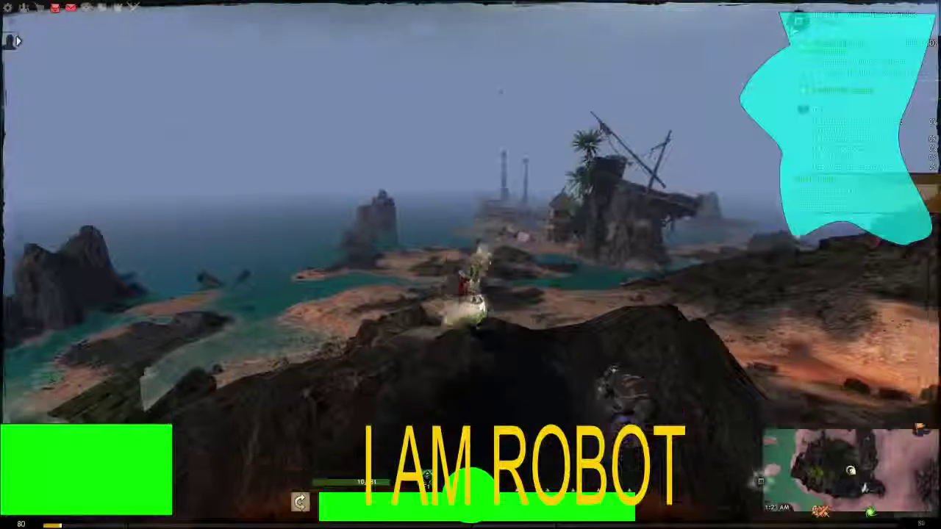
{"action": "left_click_drag", "start_coordinate": [470, 220], "coordinate": [429, 175]}
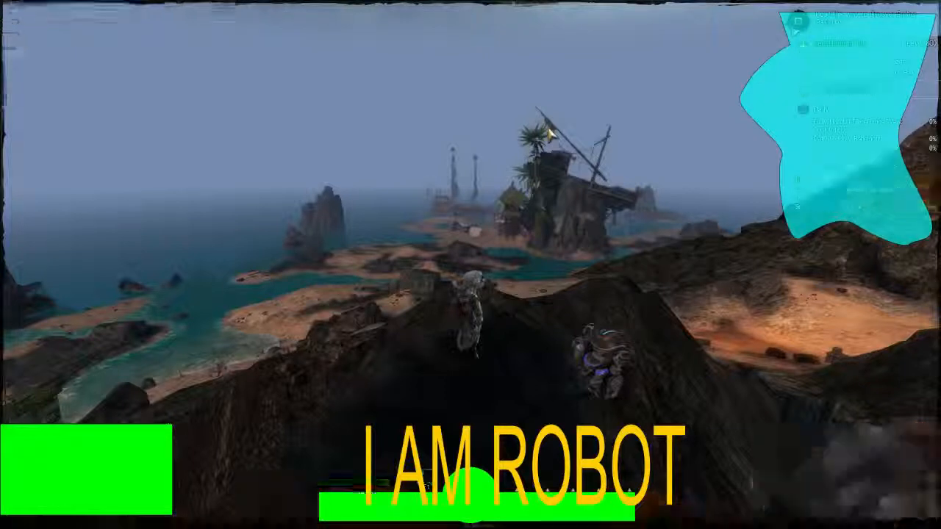
{"action": "left_click_drag", "start_coordinate": [550, 134], "coordinate": [441, 147]}
{"action": "left_click_drag", "start_coordinate": [662, 133], "coordinate": [557, 130]}
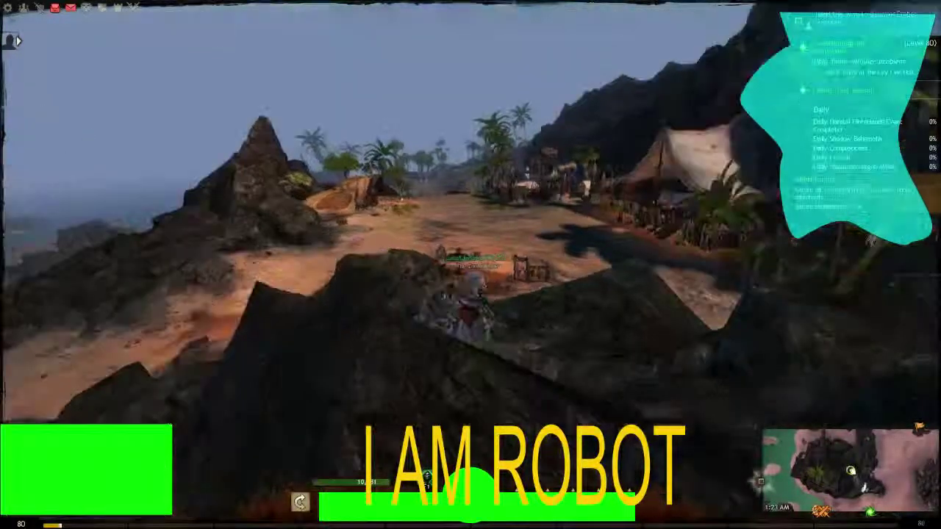
{"action": "left_click_drag", "start_coordinate": [466, 160], "coordinate": [353, 169]}
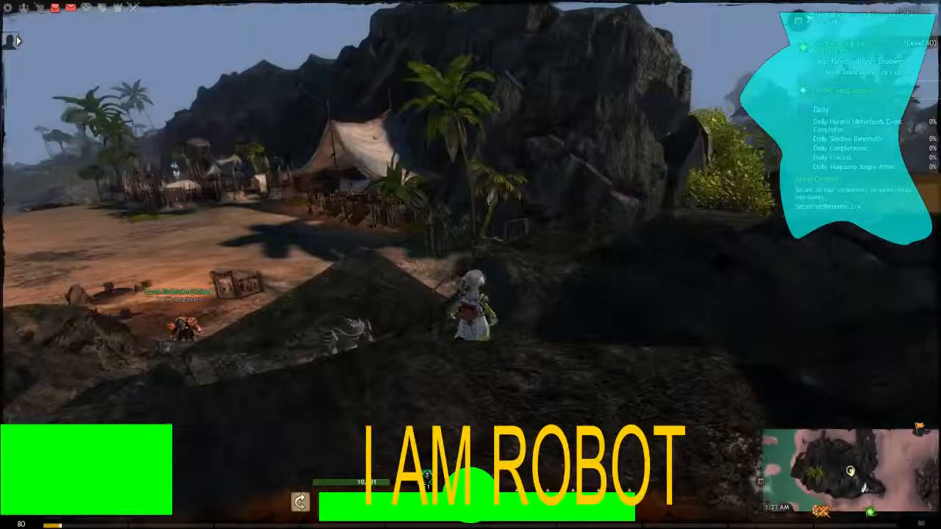
{"action": "left_click_drag", "start_coordinate": [588, 184], "coordinate": [294, 183]}
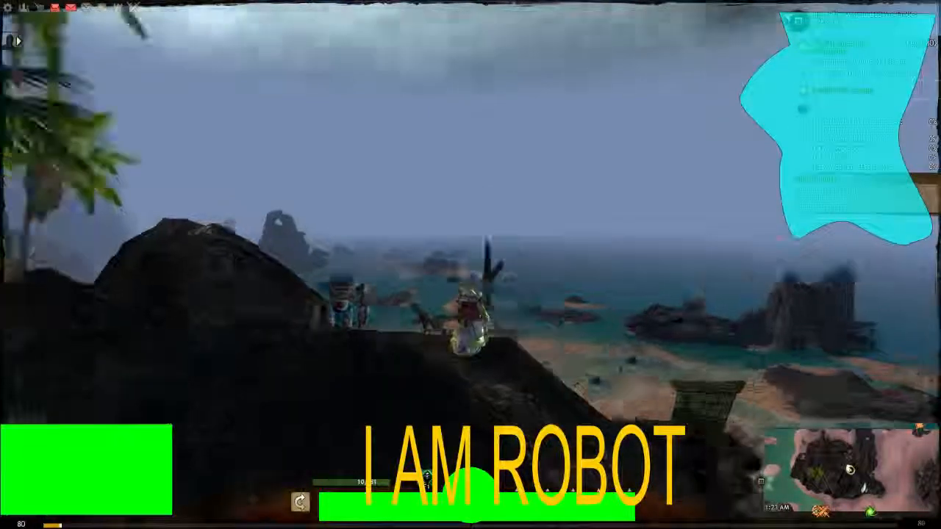
{"action": "left_click_drag", "start_coordinate": [470, 206], "coordinate": [221, 206]}
{"action": "left_click_drag", "start_coordinate": [470, 213], "coordinate": [221, 213]}
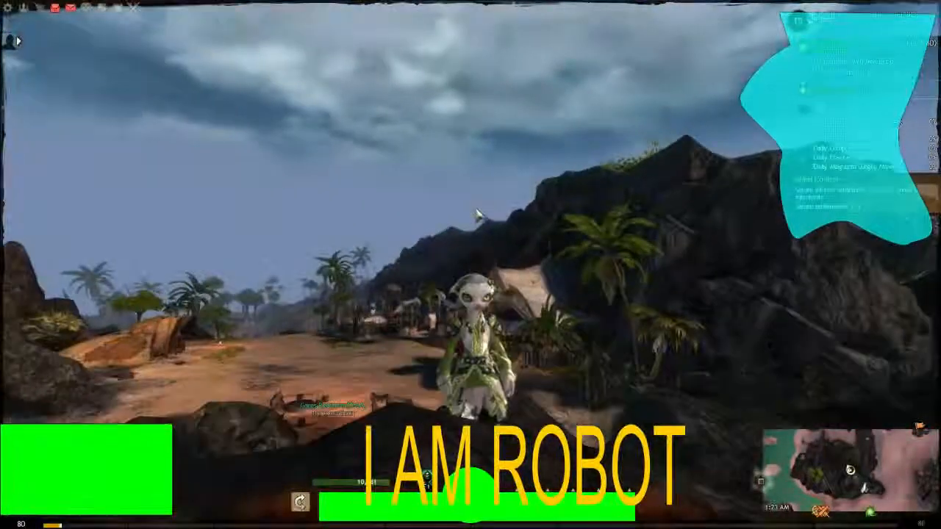